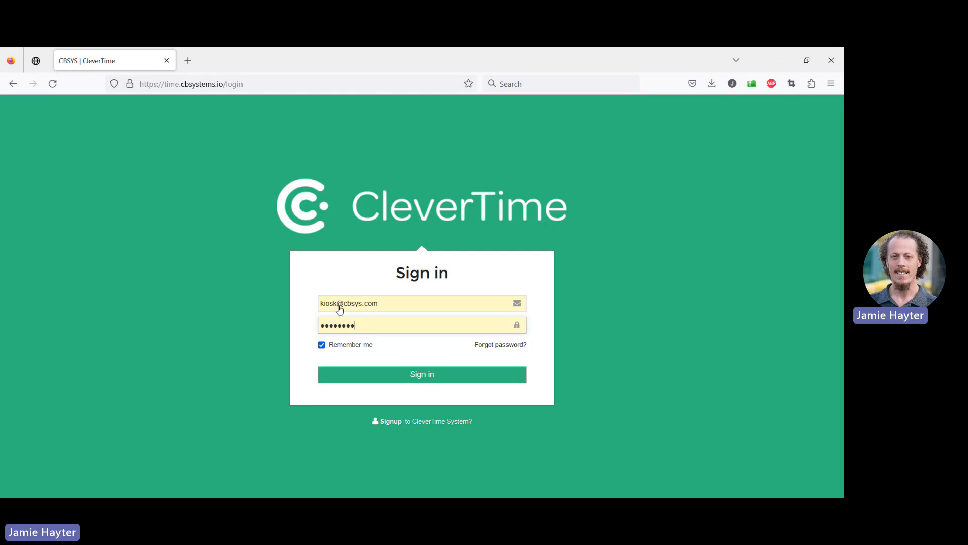
Sign in with the saved kiosk account and confirm the default role
key("Return")
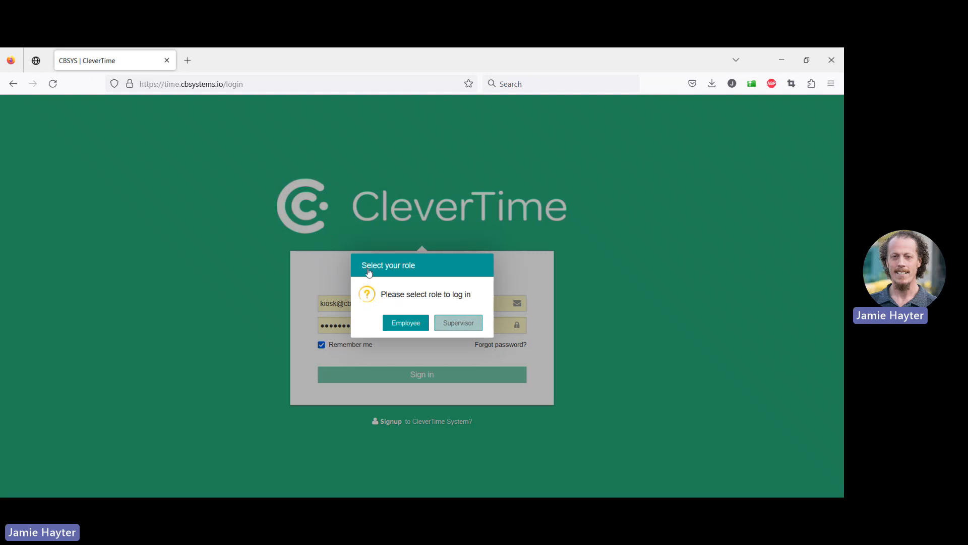
key("Return")
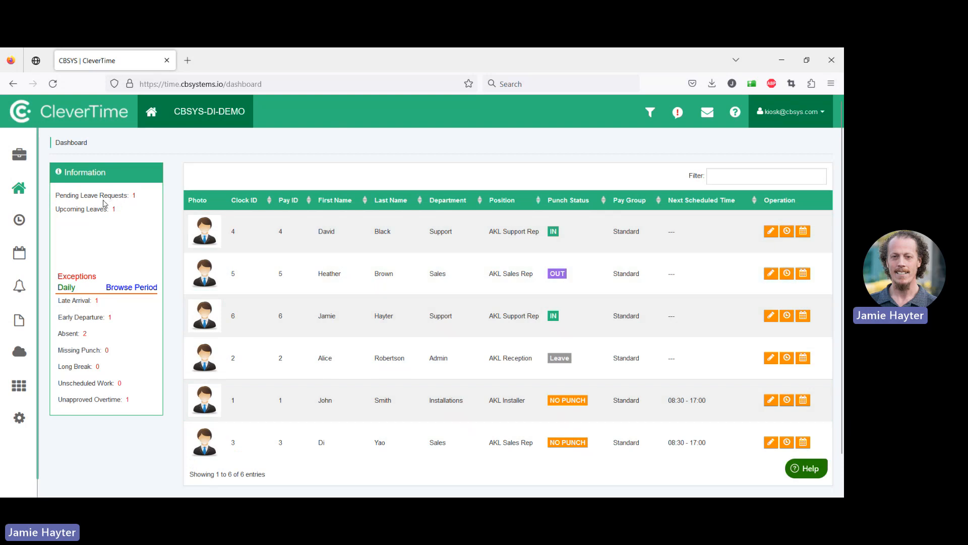
Open the pending leave requests and examine the pending annual leave request, closing the approval dialog without saving
left_click(108, 170)
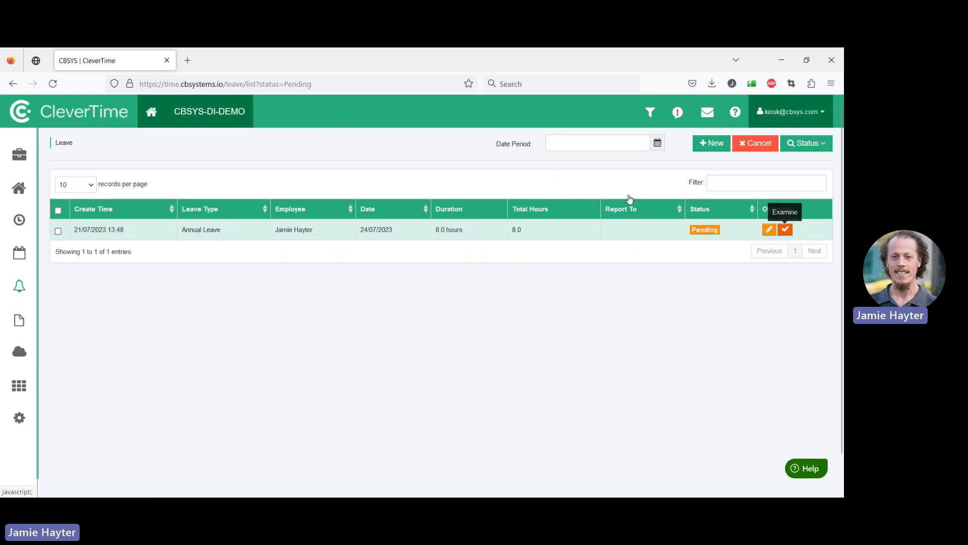
left_click(786, 229)
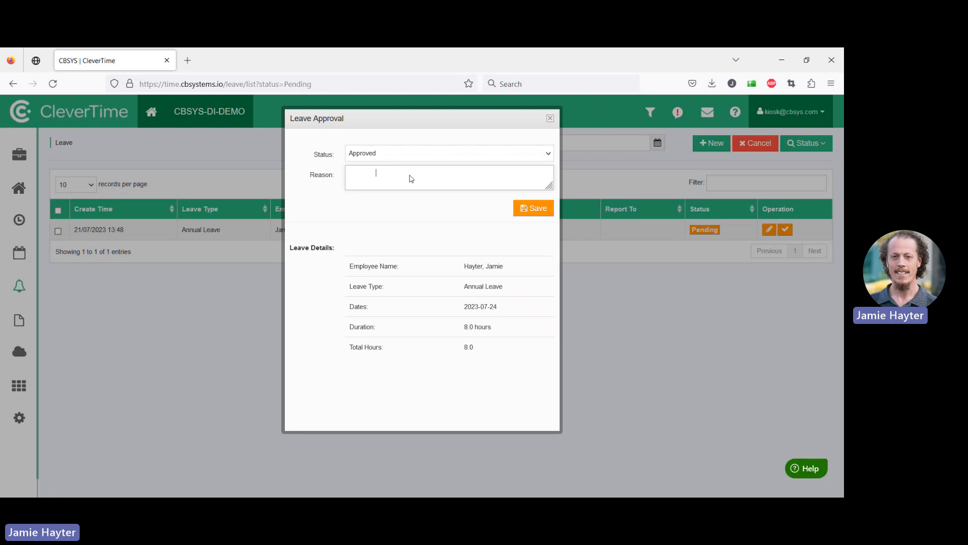
left_click(440, 109)
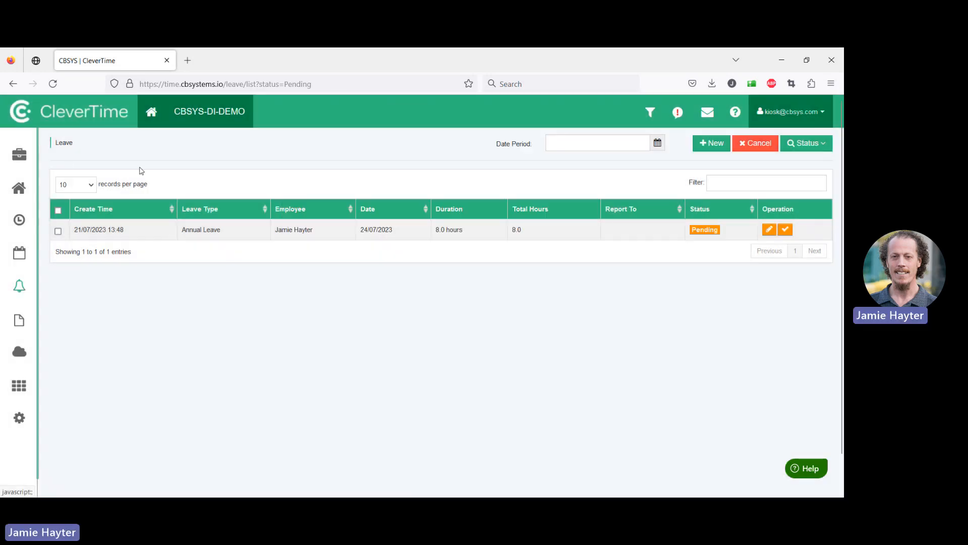
Return to the dashboard, review the upcoming approved leave list, and go back to the dashboard
left_click(126, 102)
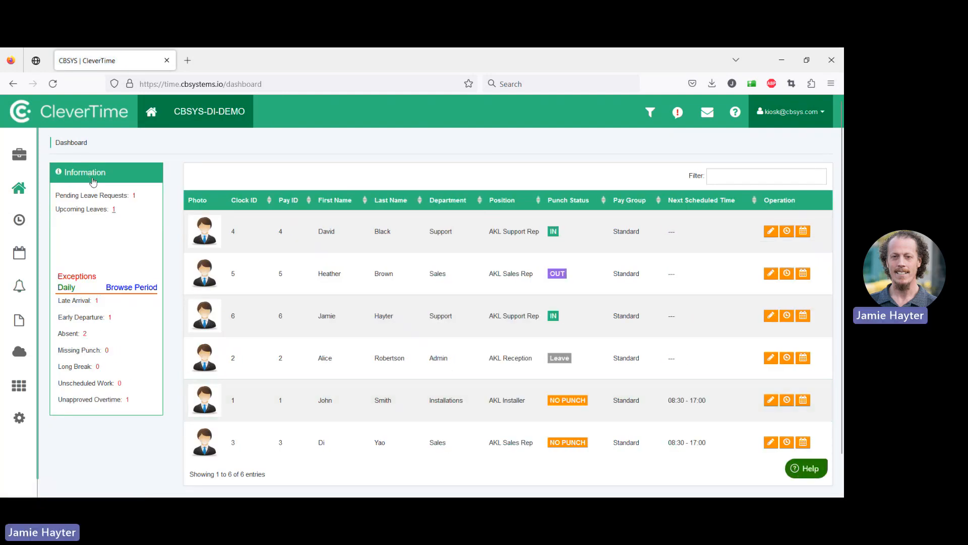
left_click(114, 209)
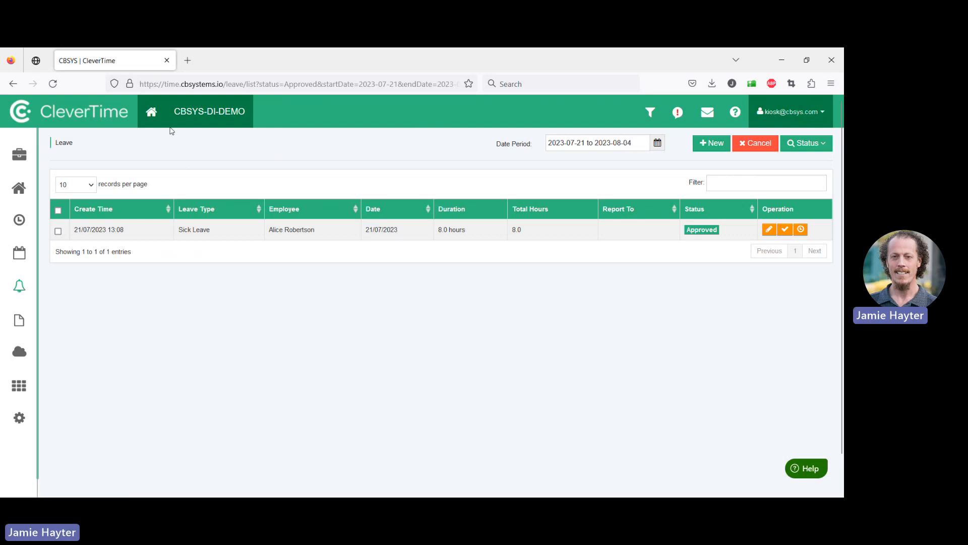
left_click(122, 103)
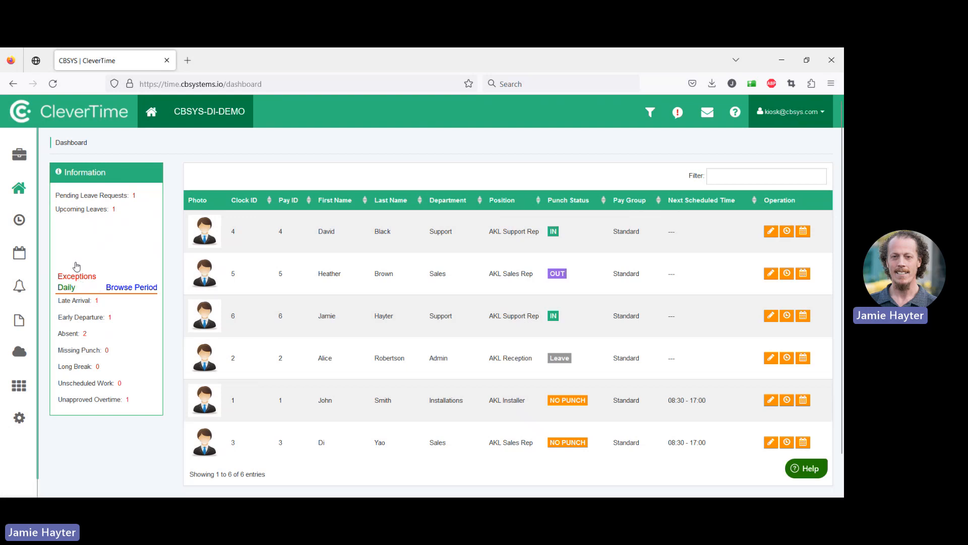
Review the daily late arrival exceptions, toggling the row's checkbox, and return to the dashboard
left_click(97, 300)
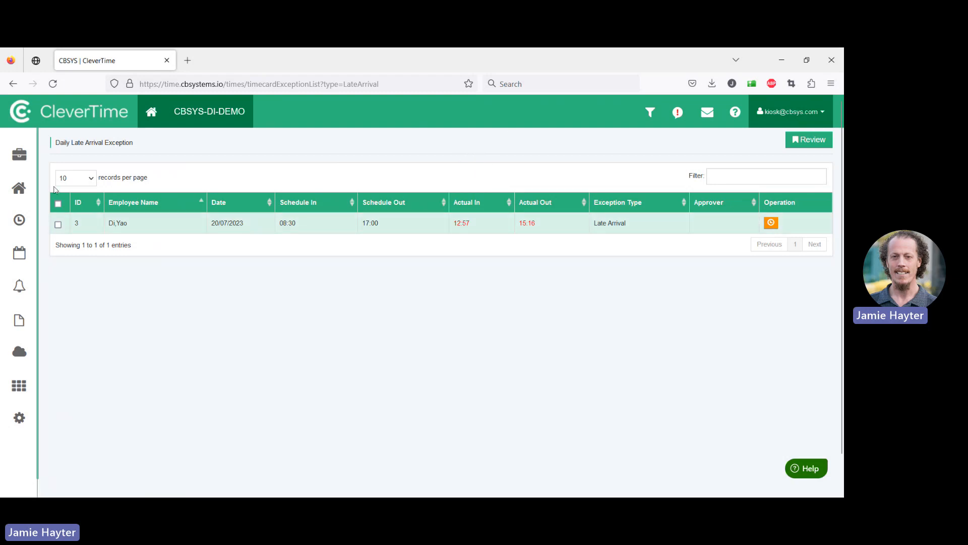
left_click(58, 225)
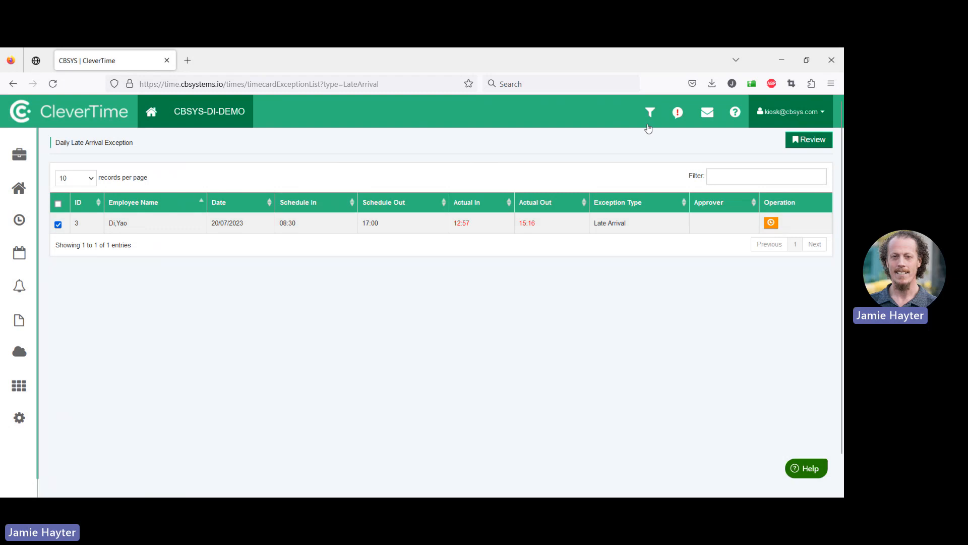
left_click(58, 225)
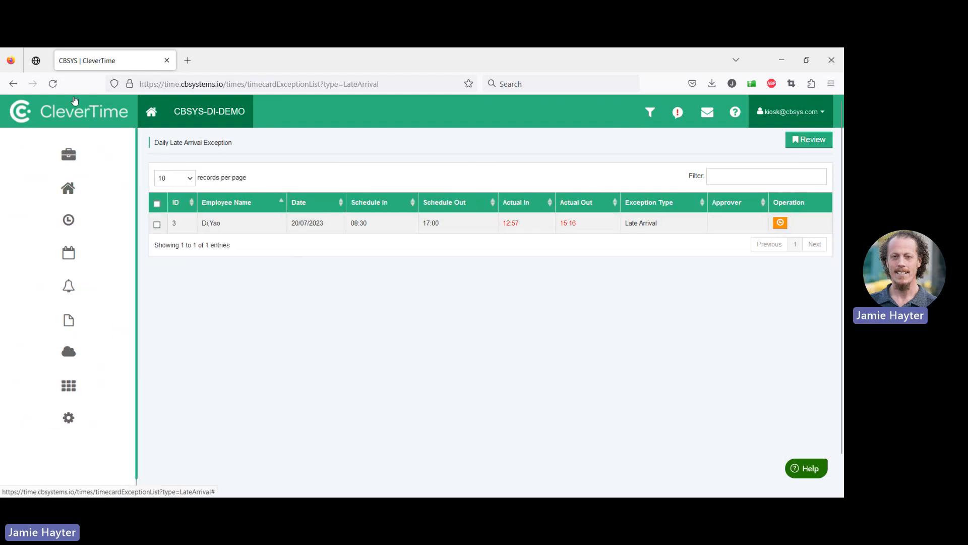
left_click(127, 105)
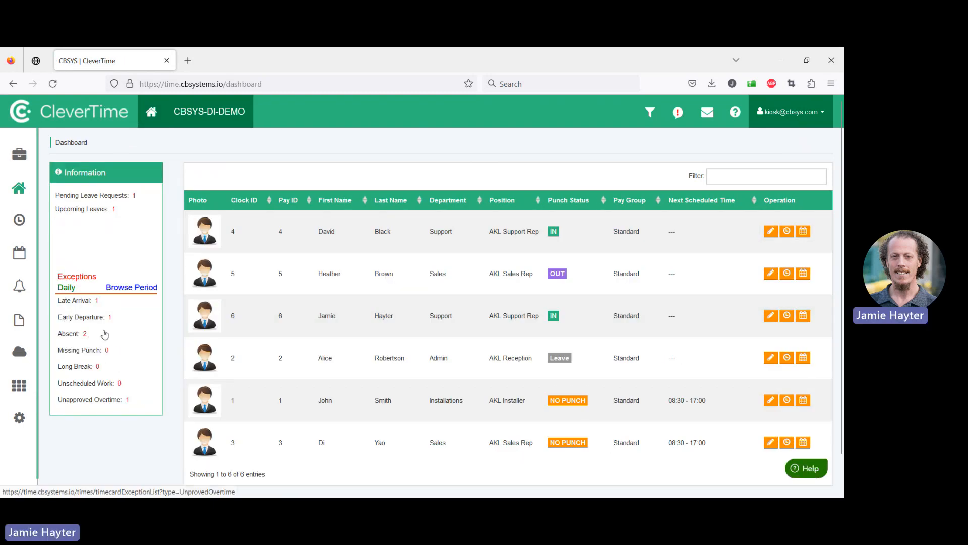
Open the unapproved overtime exceptions and approve the early arrival entry
left_click(104, 334)
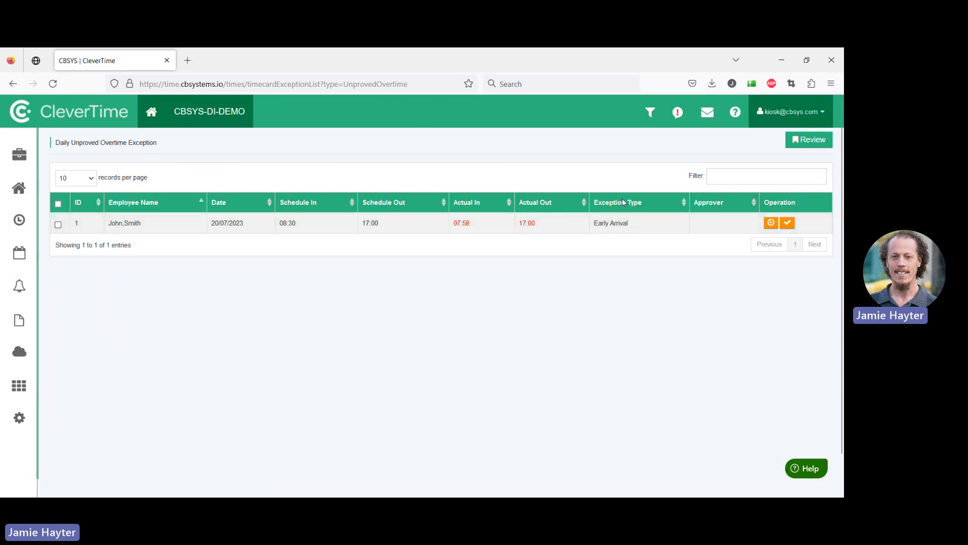
left_click(771, 223)
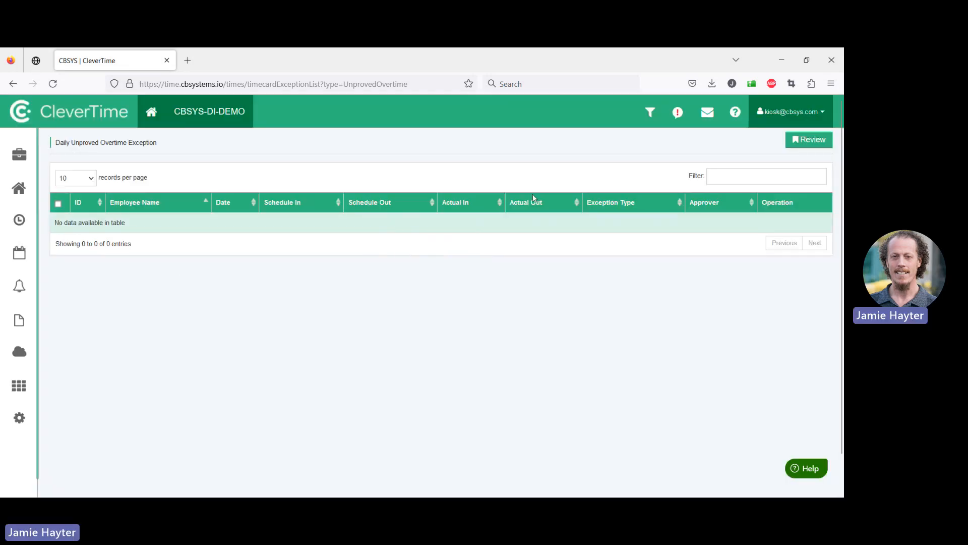
On the sales rep's timesheet, add a 17:00 punch on Thursday 20/07 with the memo "Forgot to clock"
left_click(124, 104)
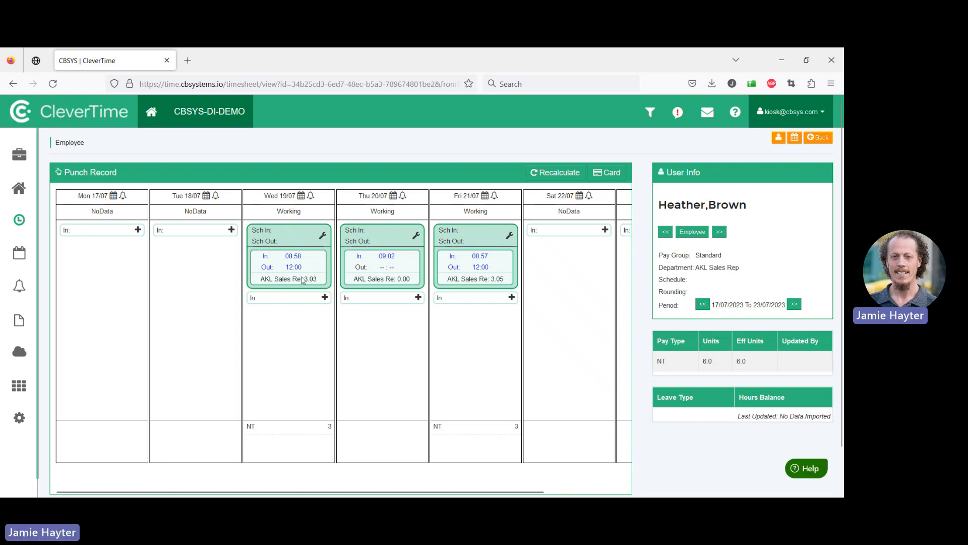
left_click(335, 252)
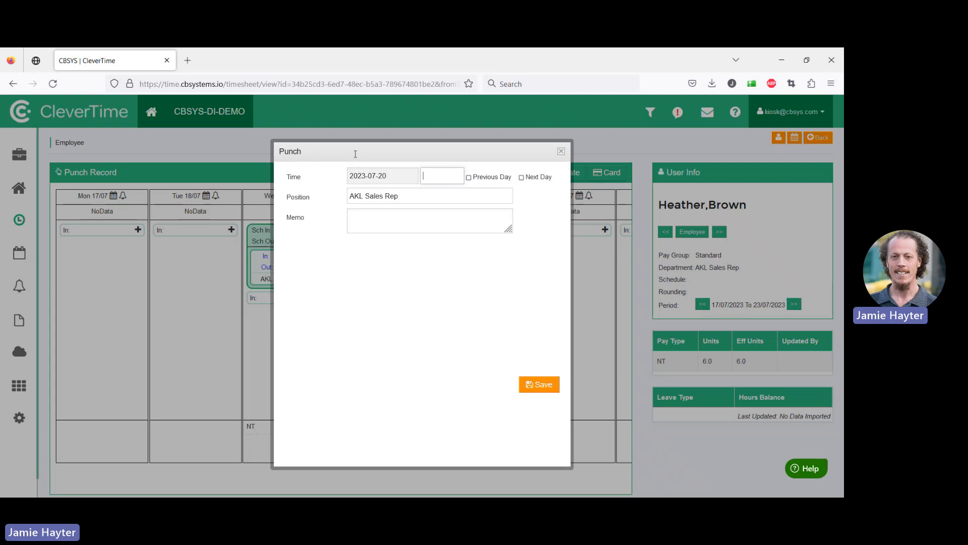
type("5p")
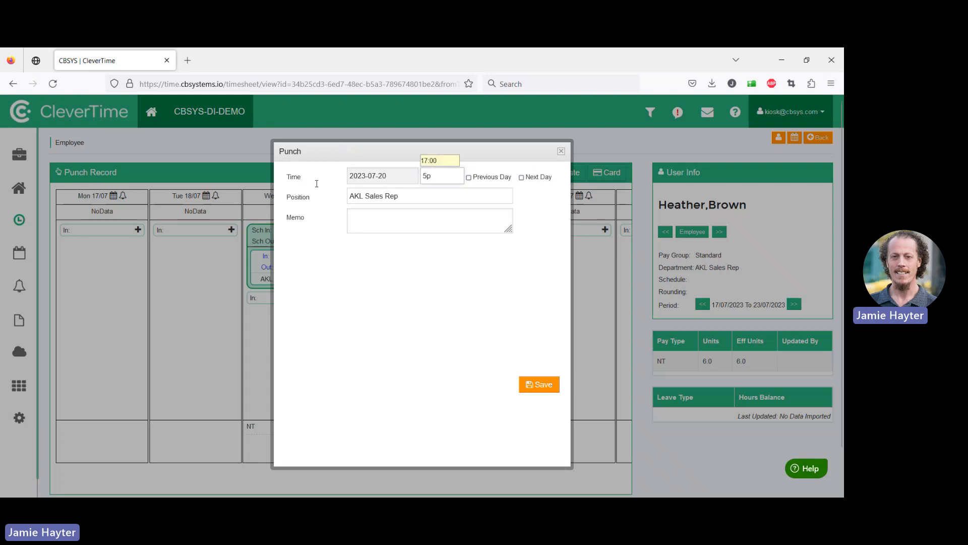
key("Tab")
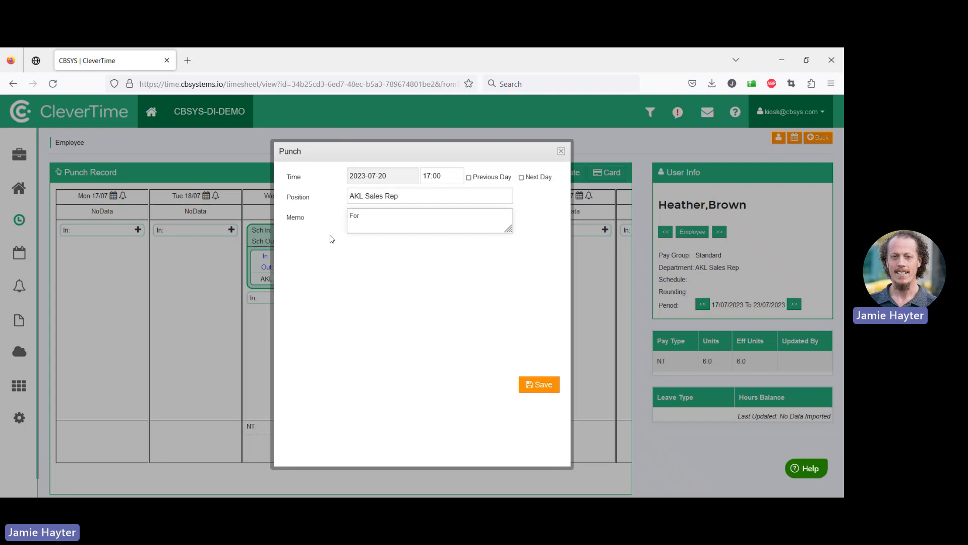
type("lock")
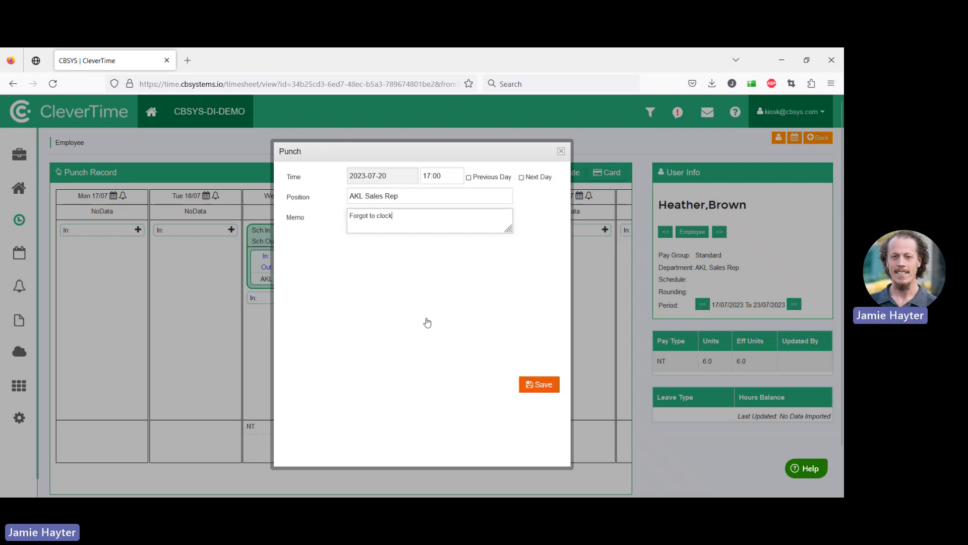
left_click(534, 384)
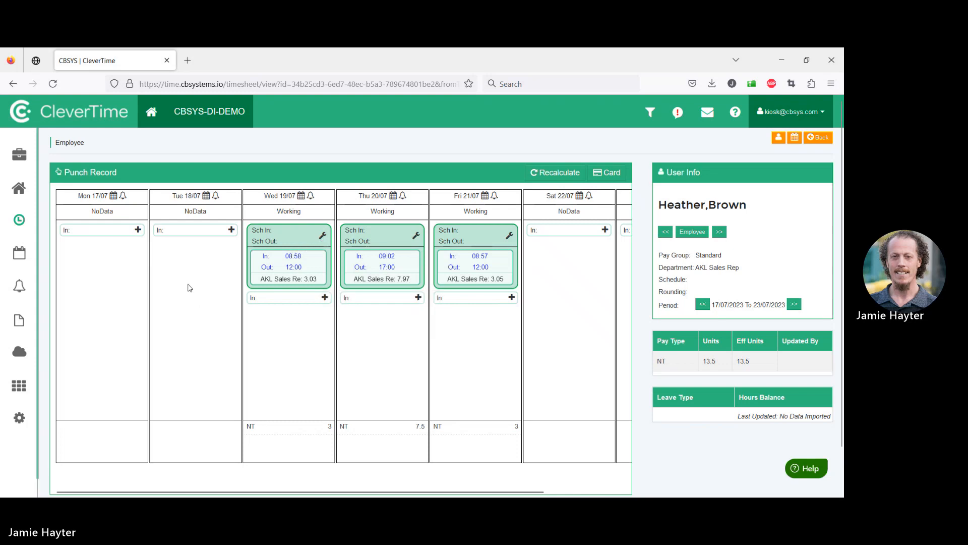
Edit Thursday's shift to save it as a schedule from 09:00 to 17:00
mouse_move(382, 268)
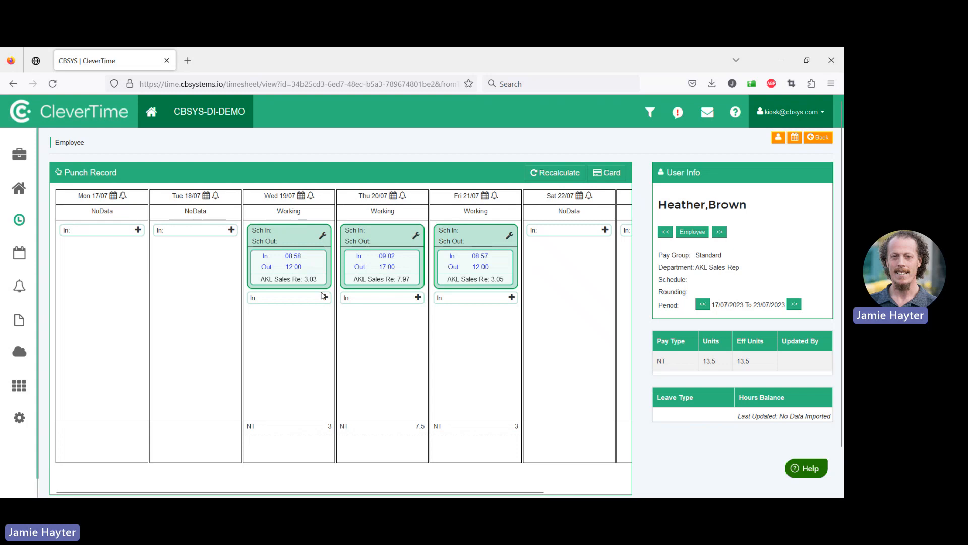
left_click(333, 202)
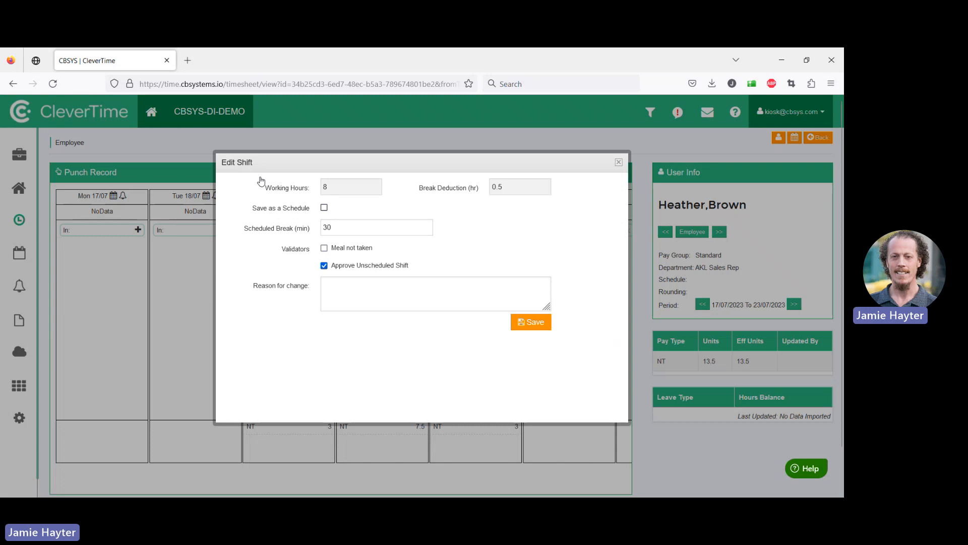
left_click(276, 207)
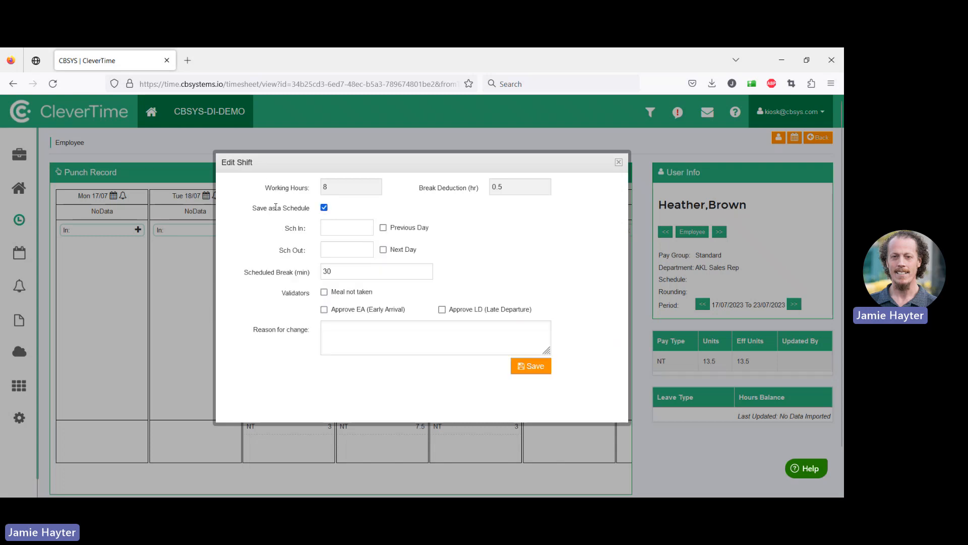
key("Tab")
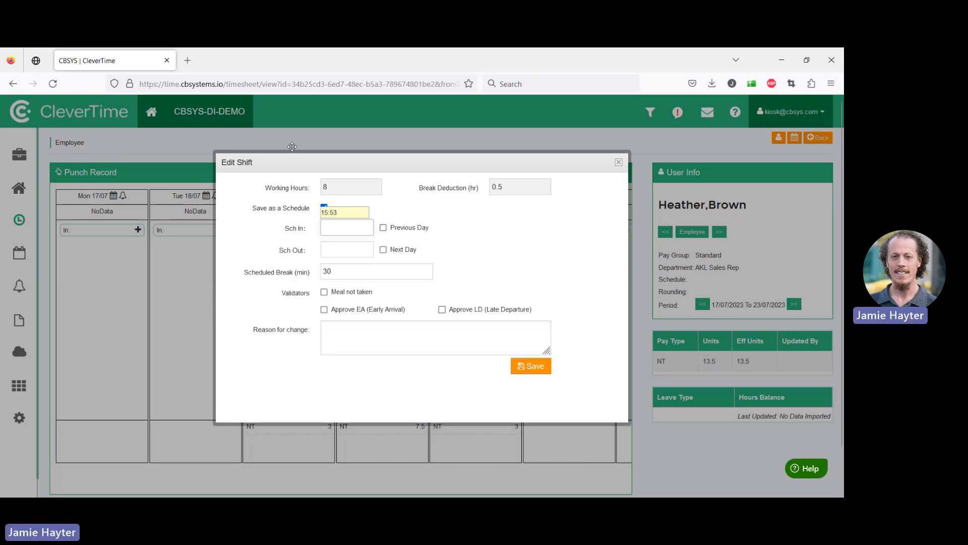
mouse_move(297, 156)
left_mouse_down()
mouse_move(327, 145)
mouse_move(449, 145)
mouse_move(301, 142)
left_mouse_up()
type("9")
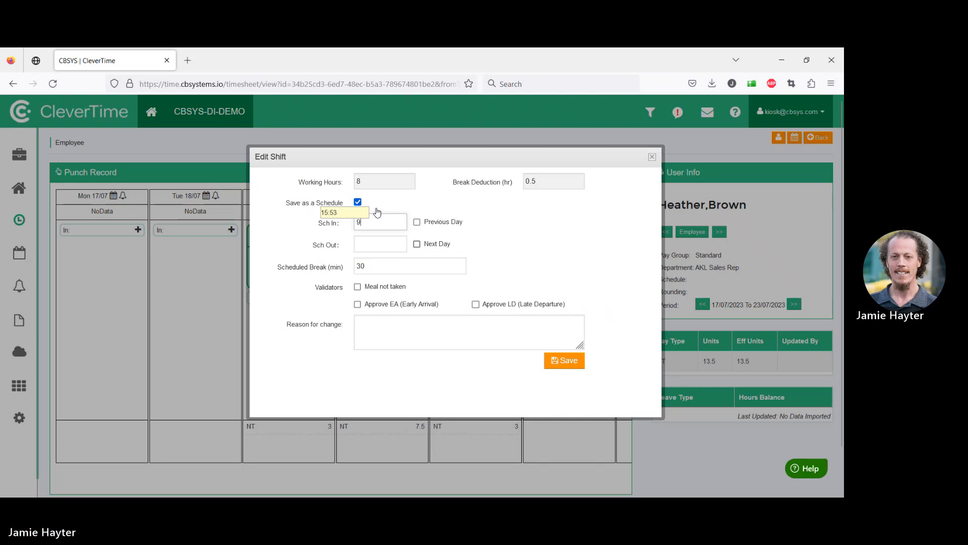
key("Tab")
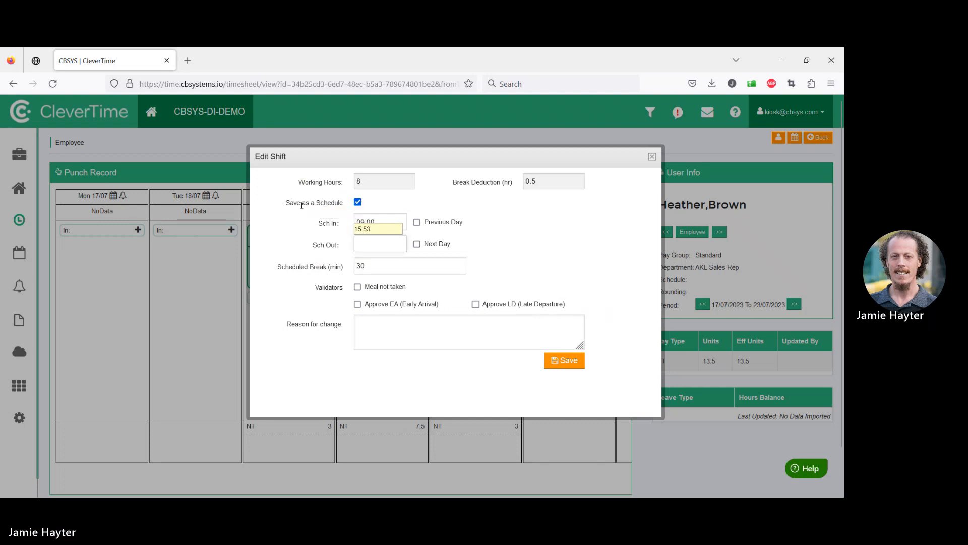
type("17")
key("Tab")
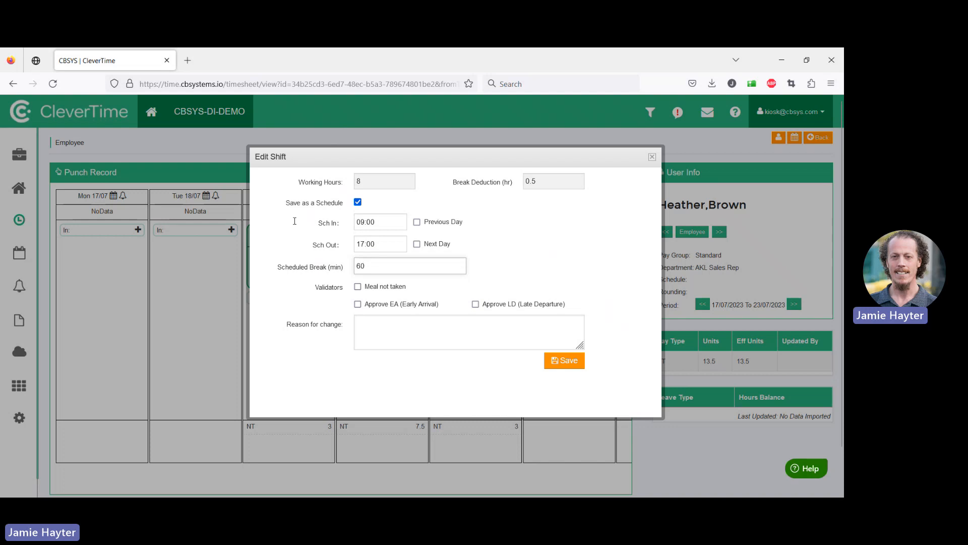
Set the shift's scheduled break to 30 minutes and save the shift
key("ctrl+a")
type("30")
key("Return")
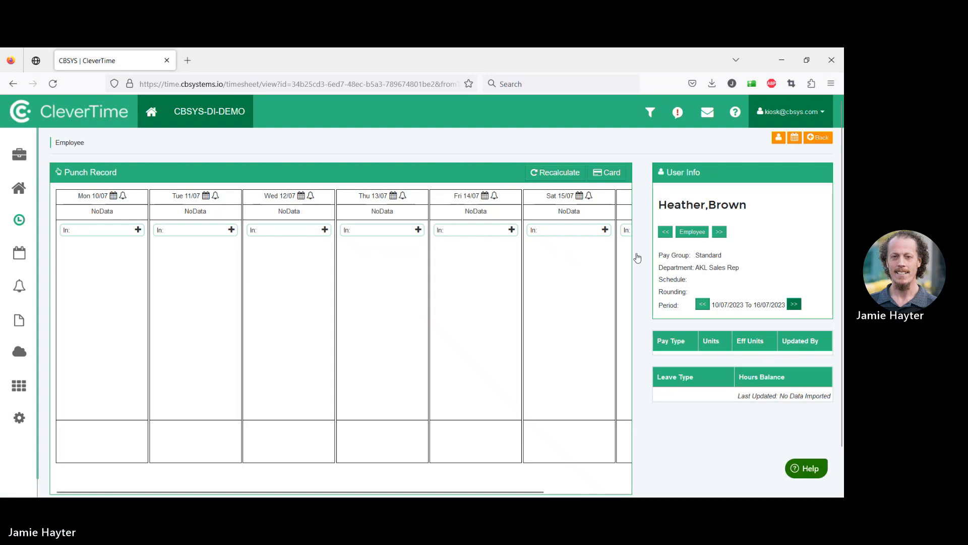
Switch the timesheet to the previous employee in the list
left_click(793, 304)
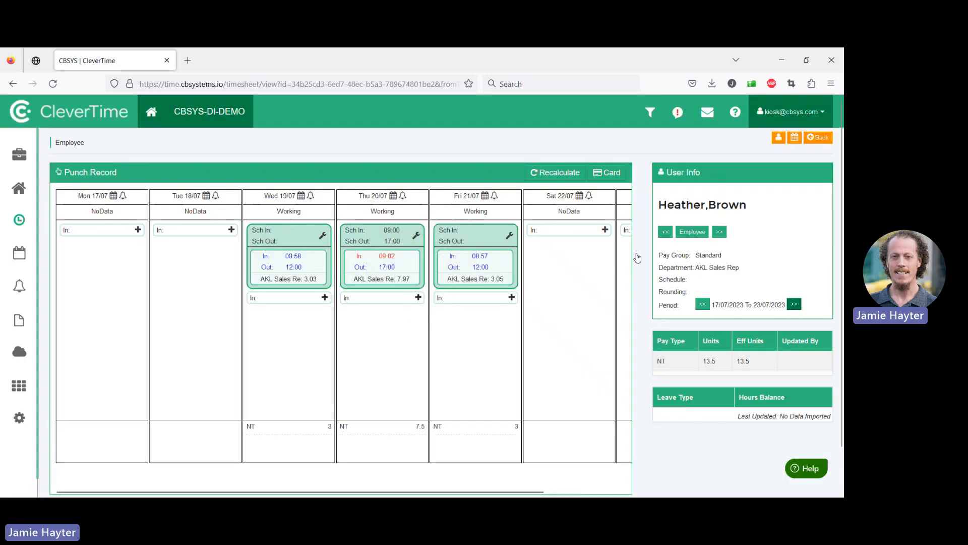
left_click(794, 304)
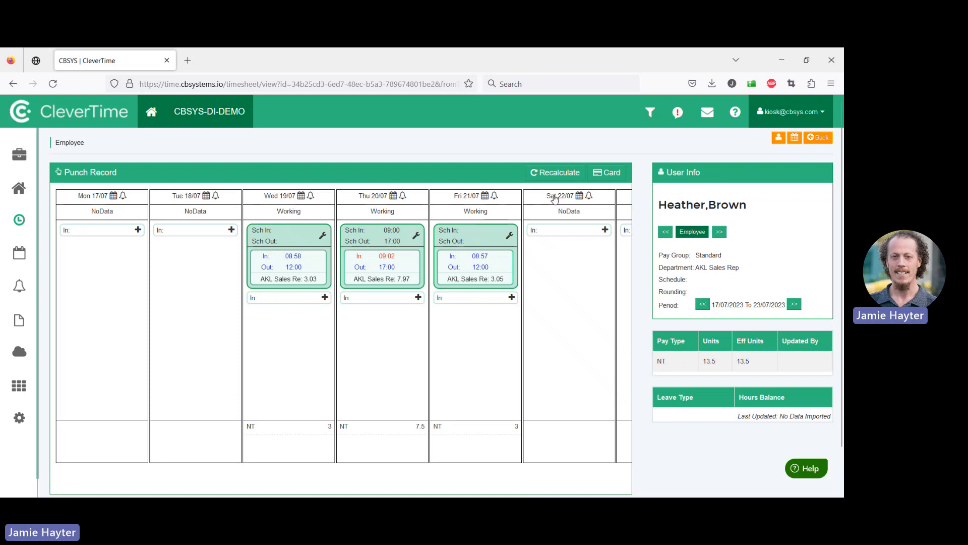
left_click(692, 232)
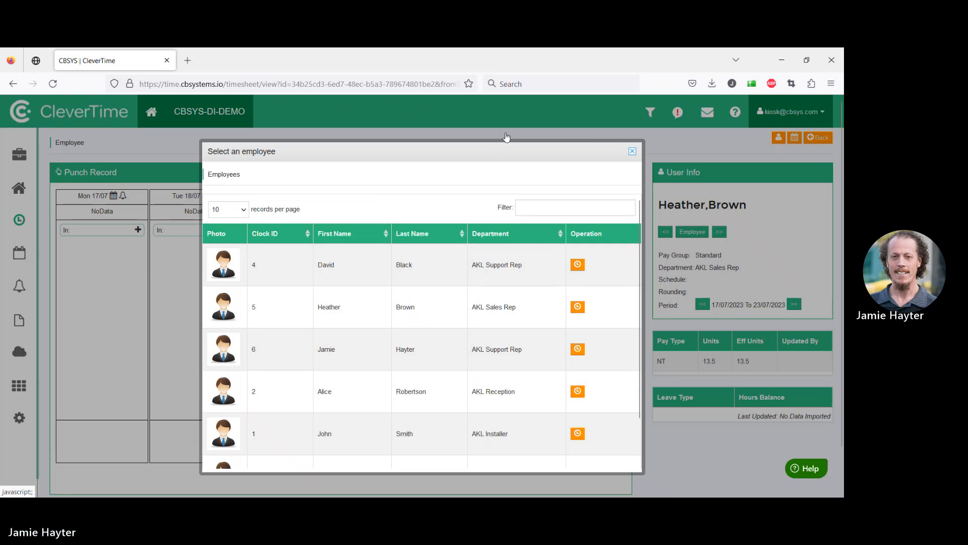
left_click(633, 151)
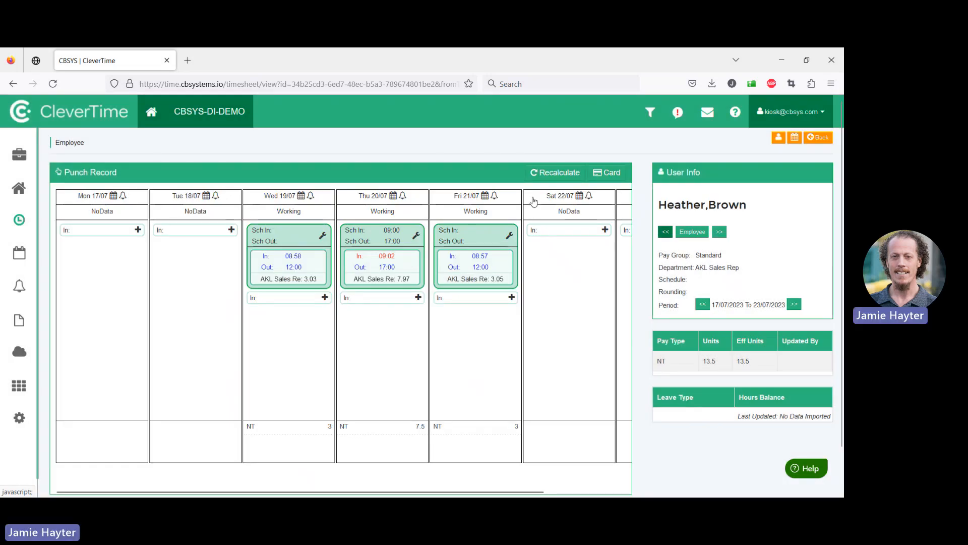
left_click(666, 231)
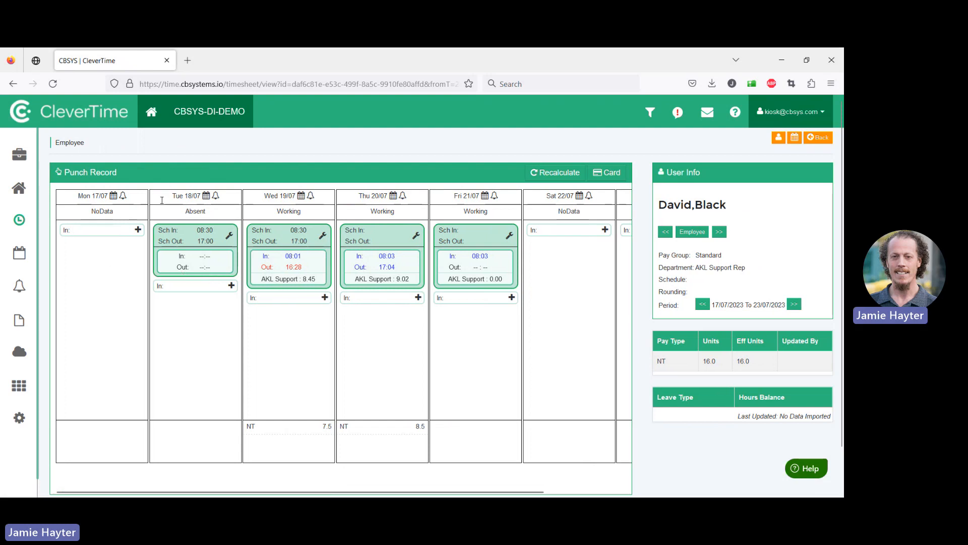
Create a Sick Leave entry on Tuesday 18/07 for the second employee with 8 hours per day
left_click(215, 195)
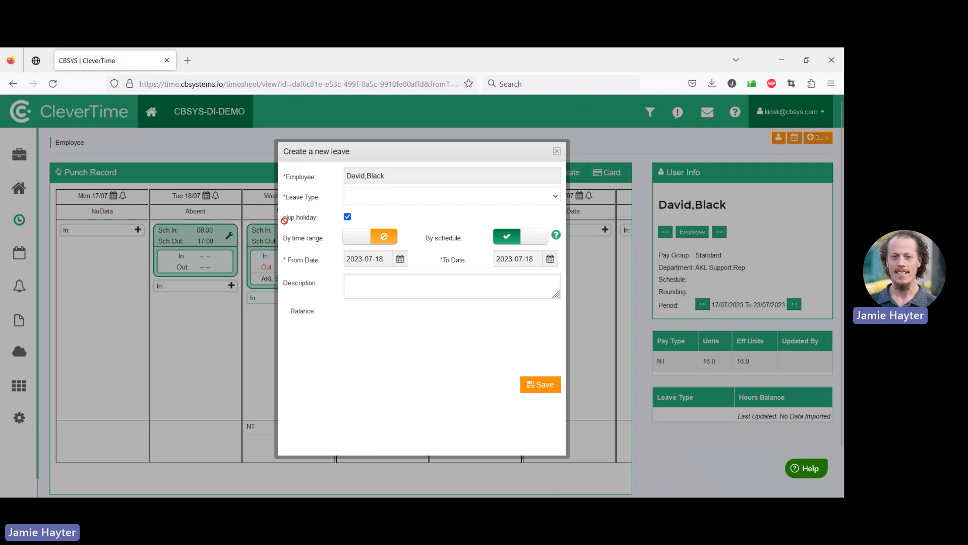
left_click(304, 168)
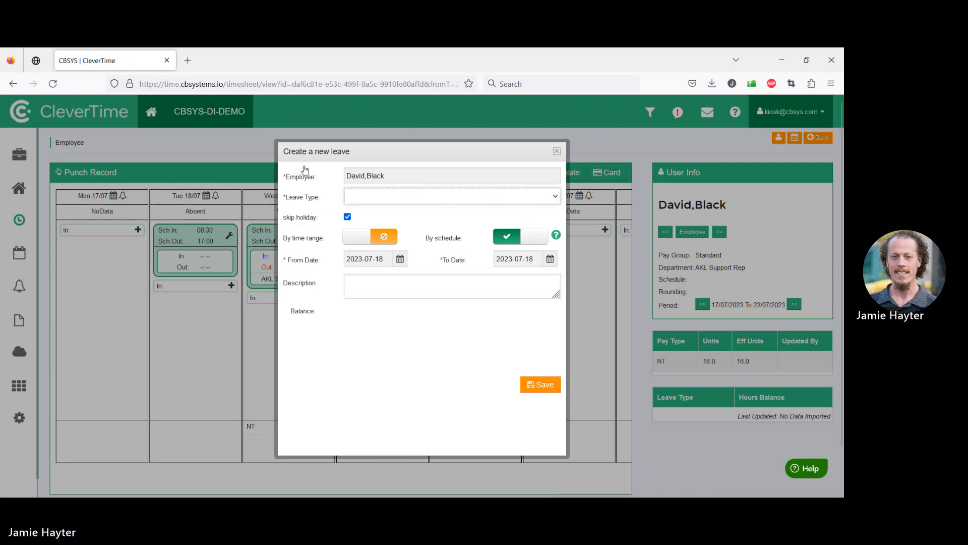
left_click(294, 242)
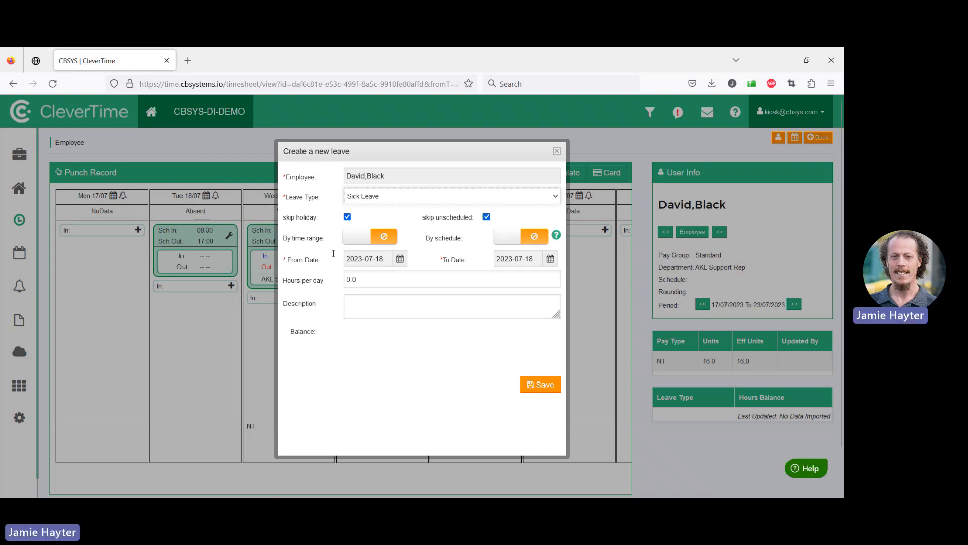
left_click_drag(362, 279, 271, 235)
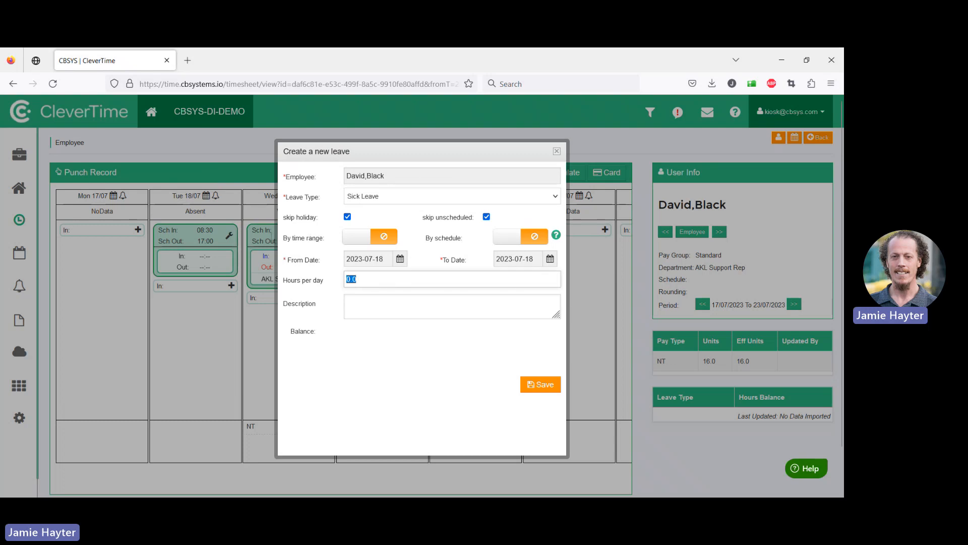
type("8")
left_click(316, 291)
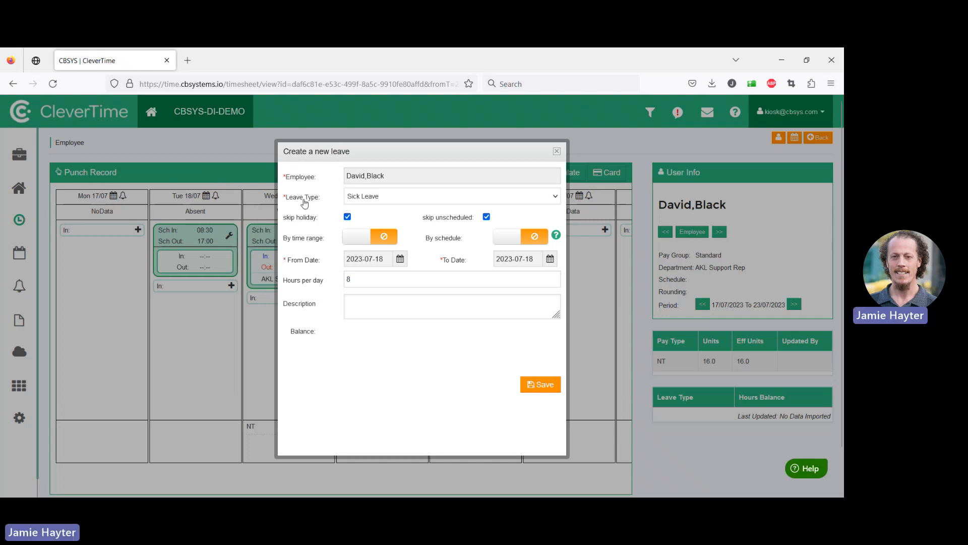
Try entering the leave as a time range from 13:00 to 17:00, then switch the time range off again
left_click(301, 237)
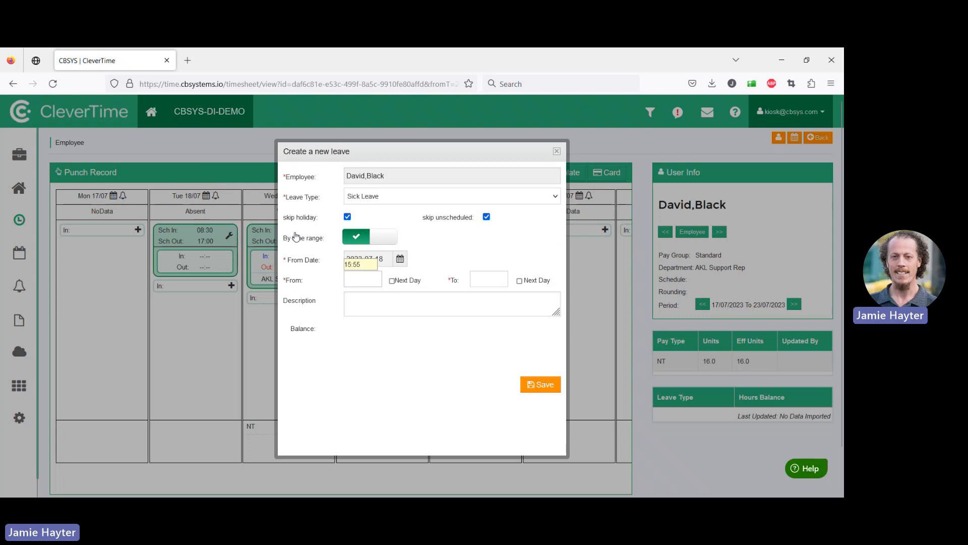
type("13")
key("Tab")
type("17")
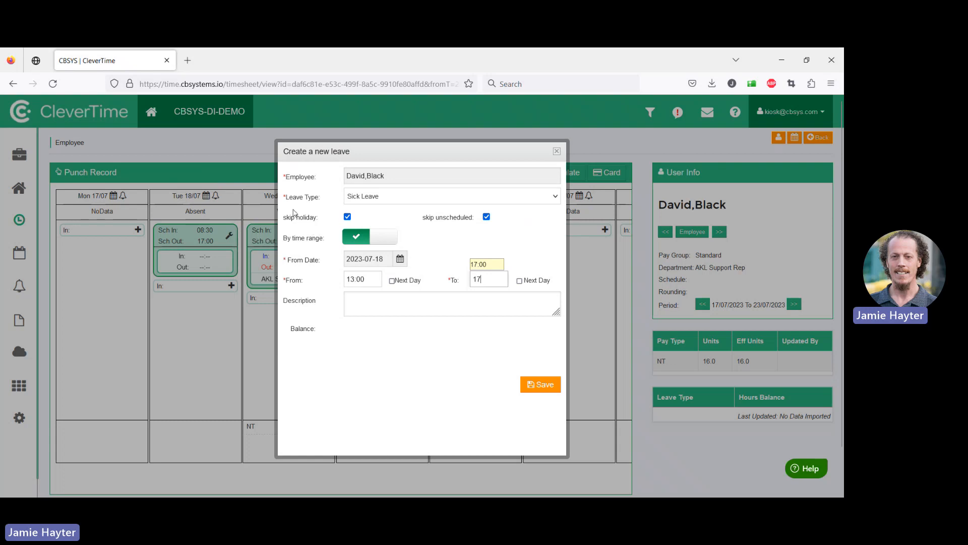
left_click(370, 236)
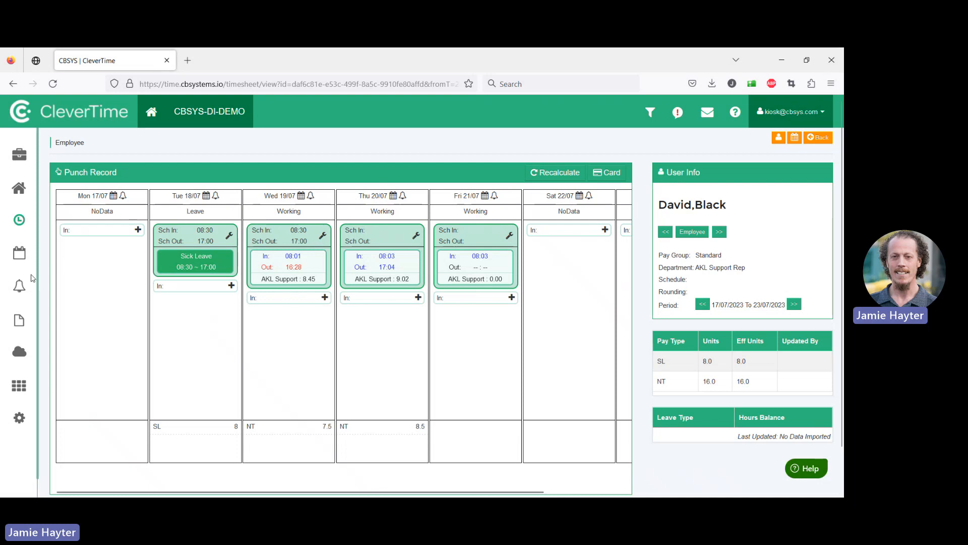
Open the Time Worked Report from the reports section
mouse_move(33, 272)
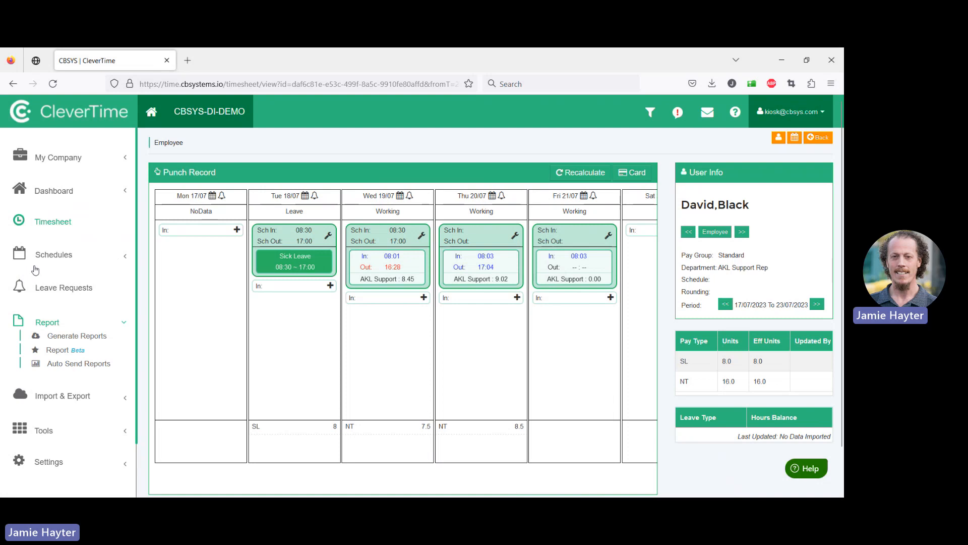
left_click(65, 350)
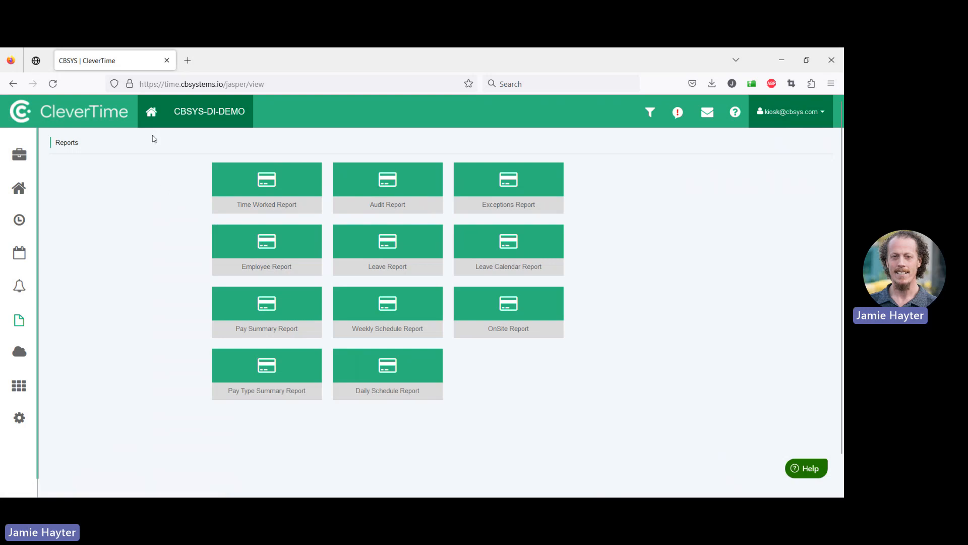
left_click(214, 165)
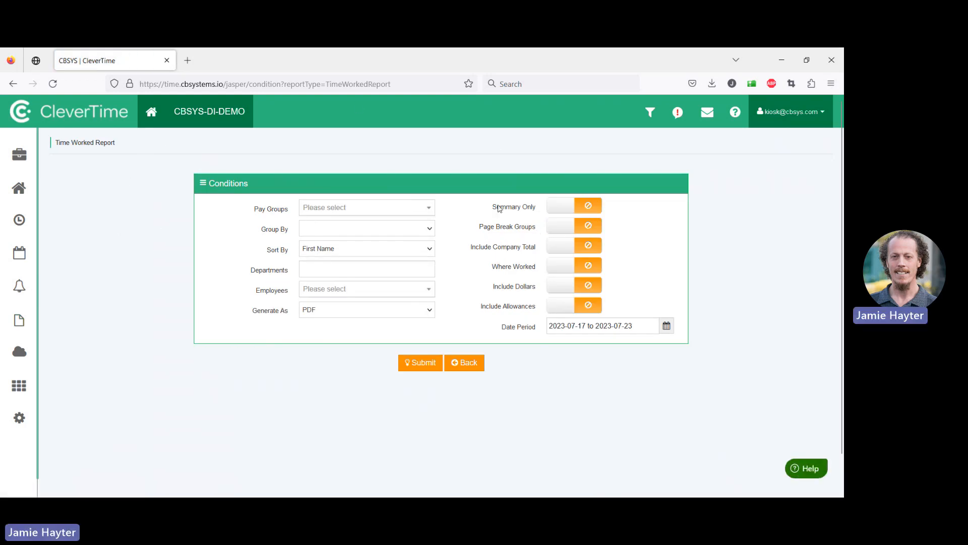
Generate the Time Worked Report as a PDF for 2023-07-17 to 2023-07-23 with the default conditions and open it
left_click(325, 228)
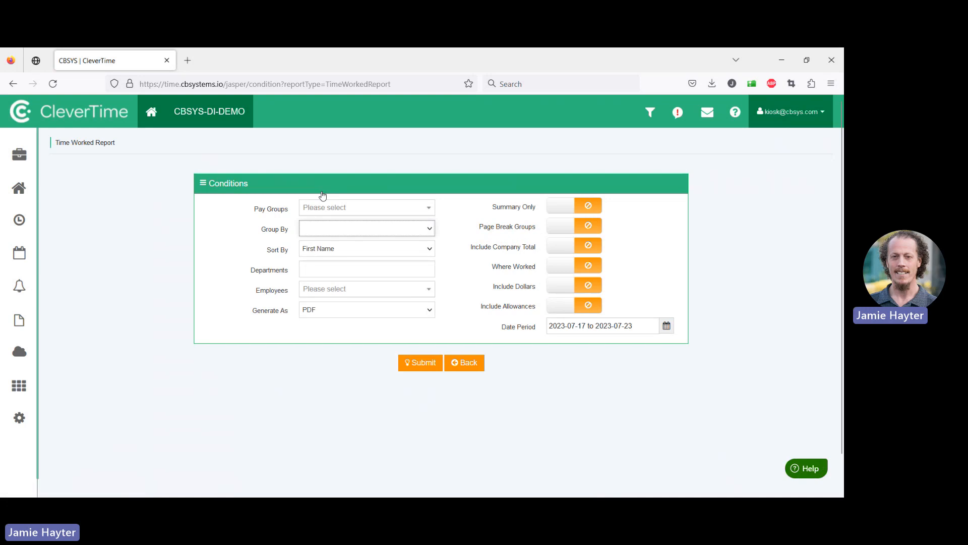
left_click(176, 213)
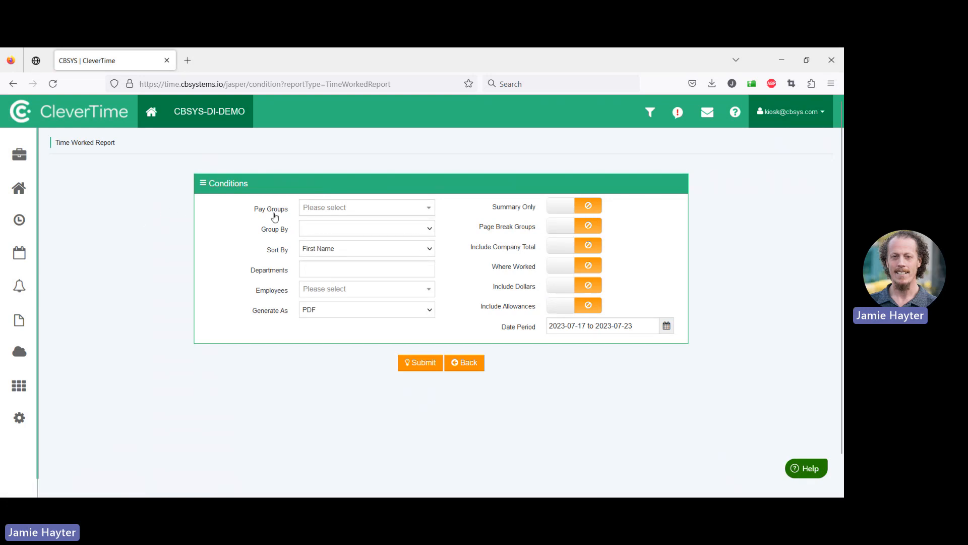
left_click(256, 227)
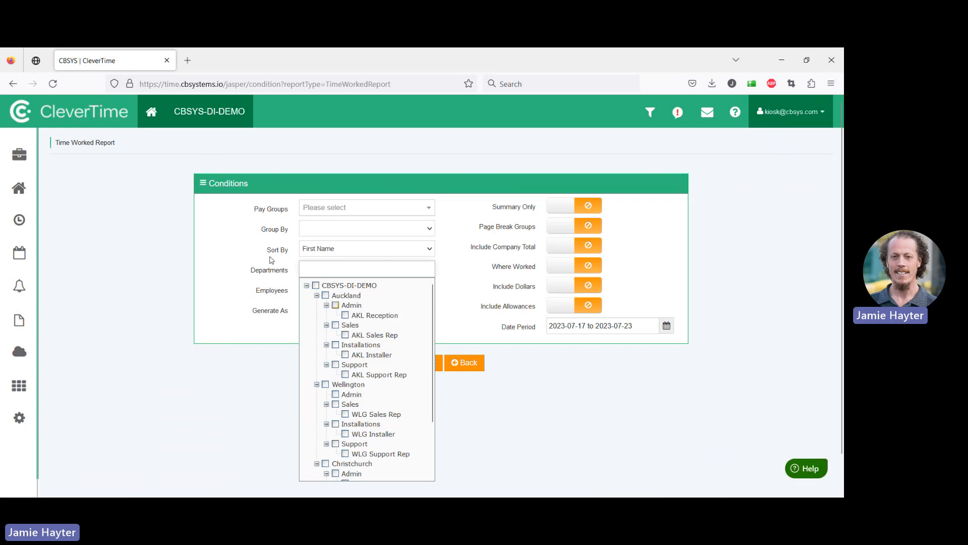
left_click(185, 331)
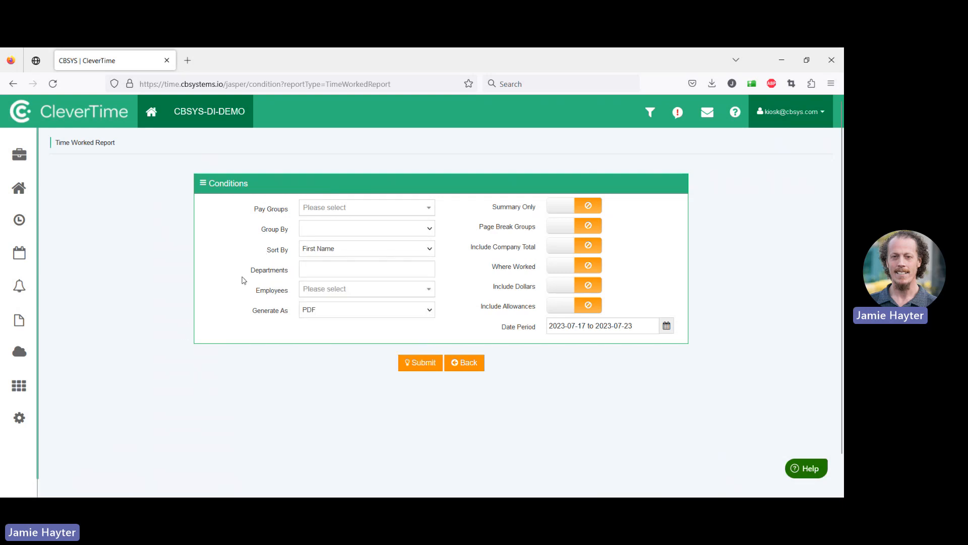
left_click(266, 247)
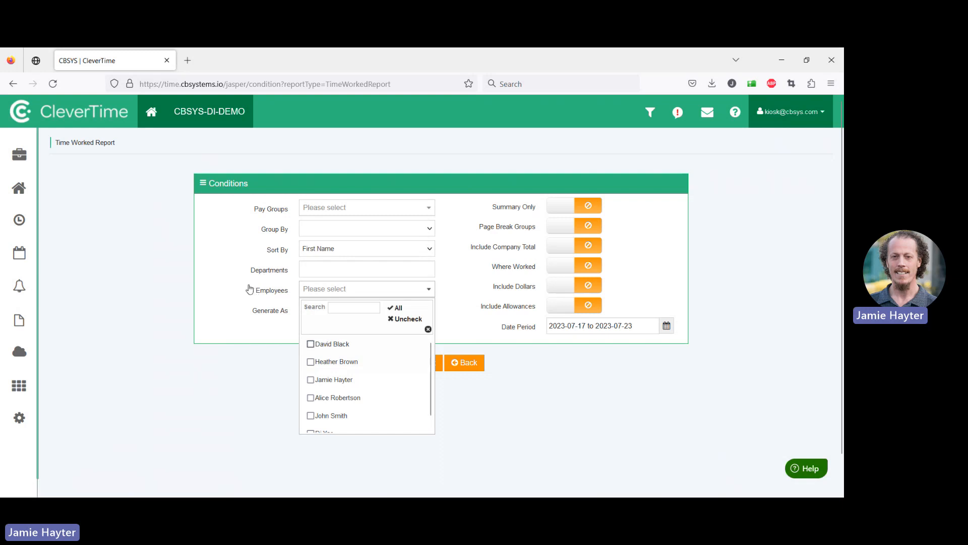
left_click(144, 314)
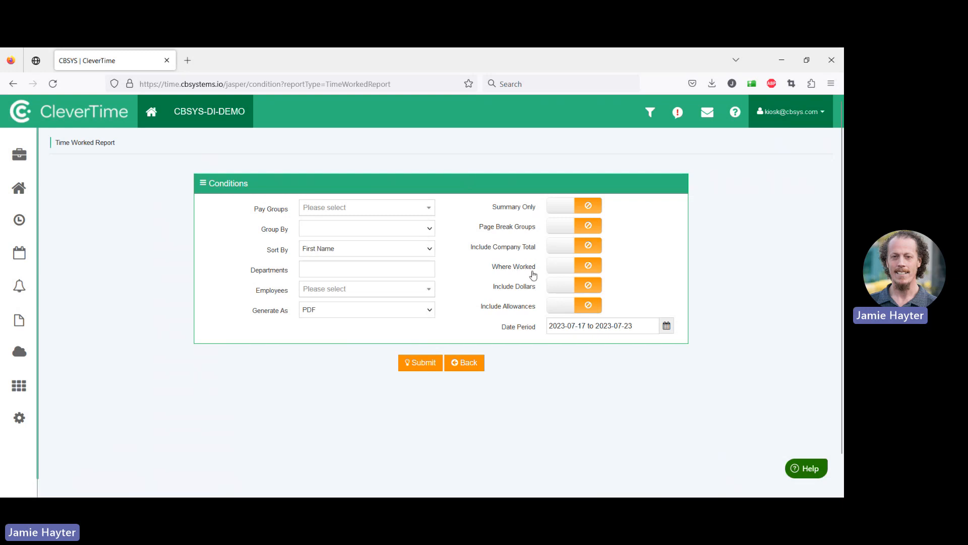
left_click(667, 325)
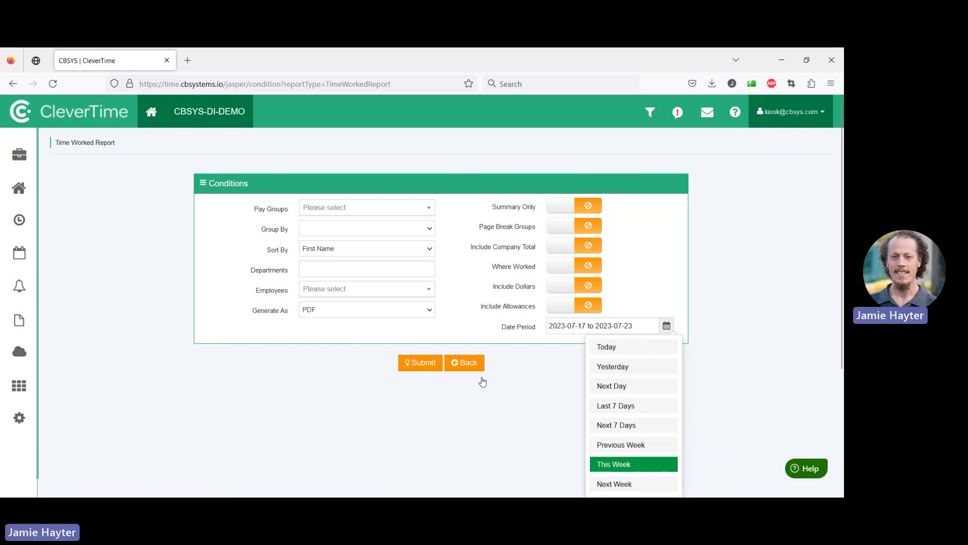
left_click(510, 383)
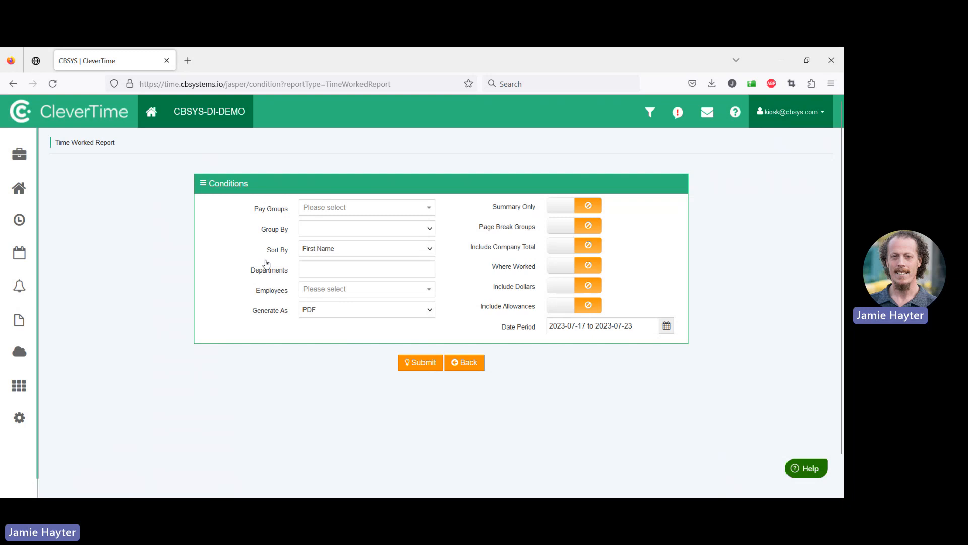
key("Tab")
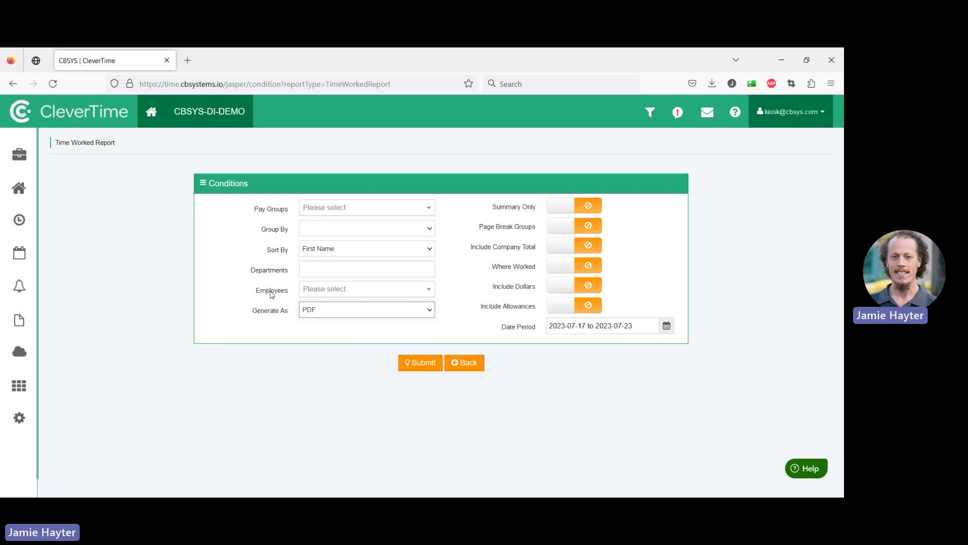
left_click(187, 337)
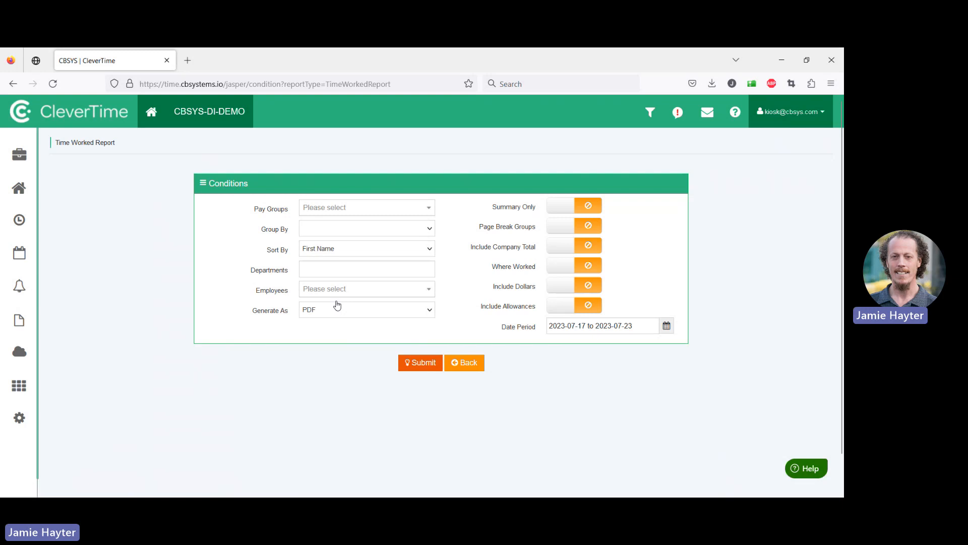
left_click(420, 363)
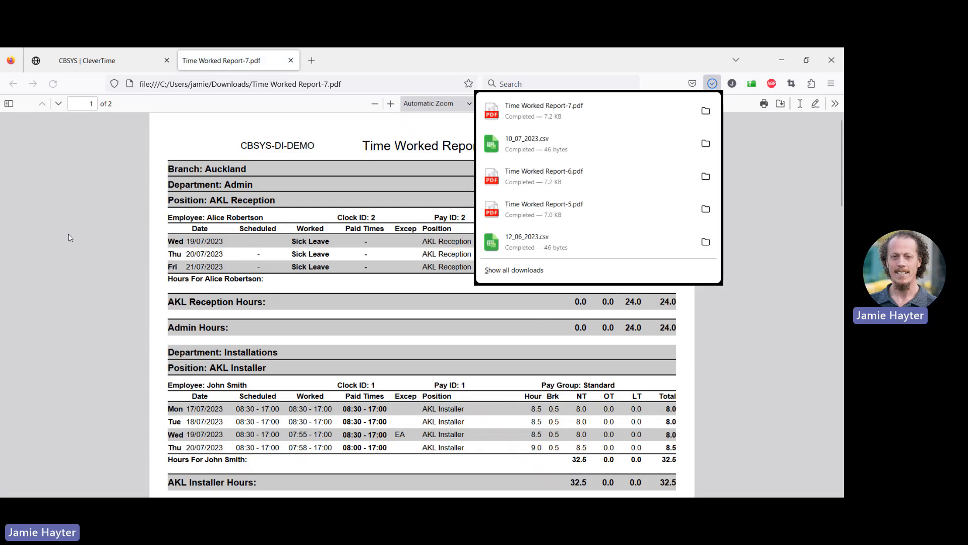
left_click(68, 234)
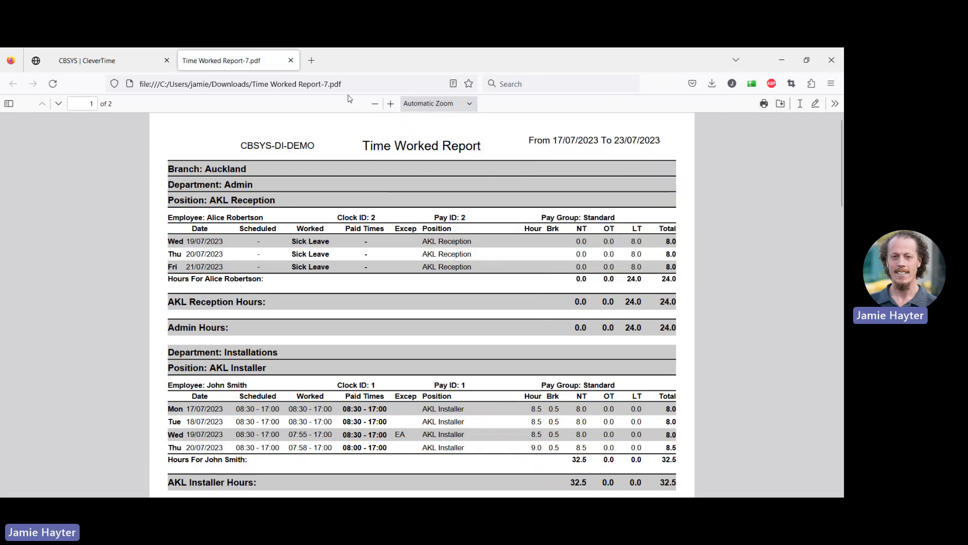
Read through the Time Worked Report's hours, exceptions and notes for each department and employee
key("ctrl+plus")
key("ctrl+plus")
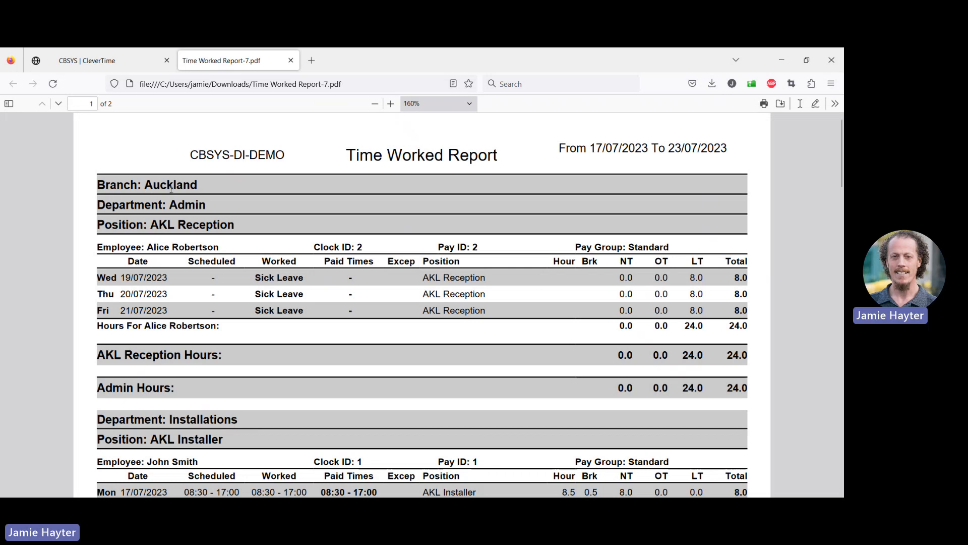
scroll(226, 245, "down", 4)
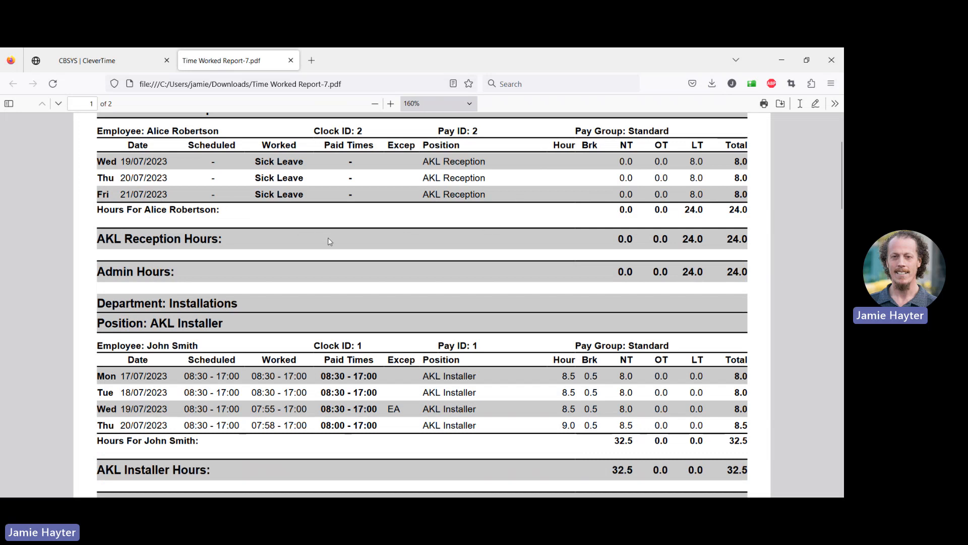
scroll(328, 245, "down", 4)
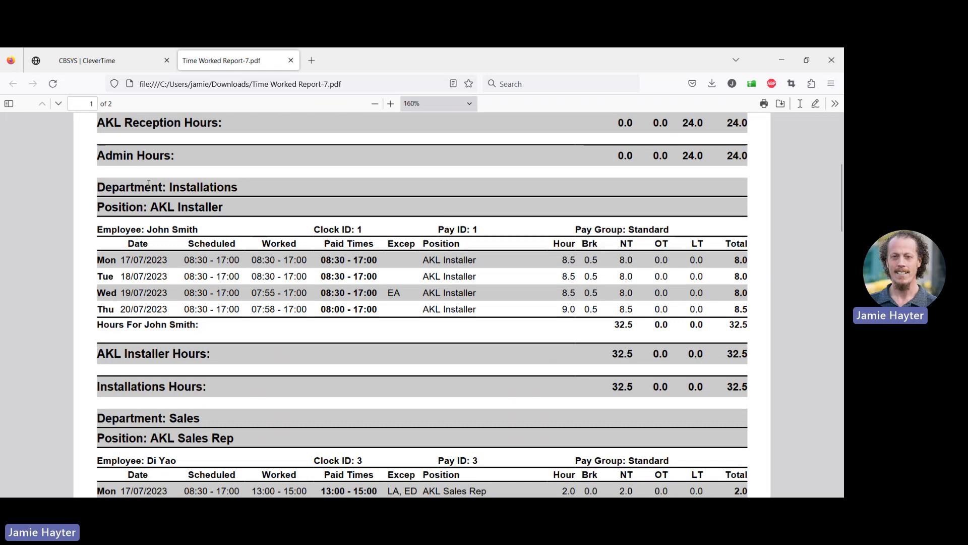
scroll(222, 240, "down", 2)
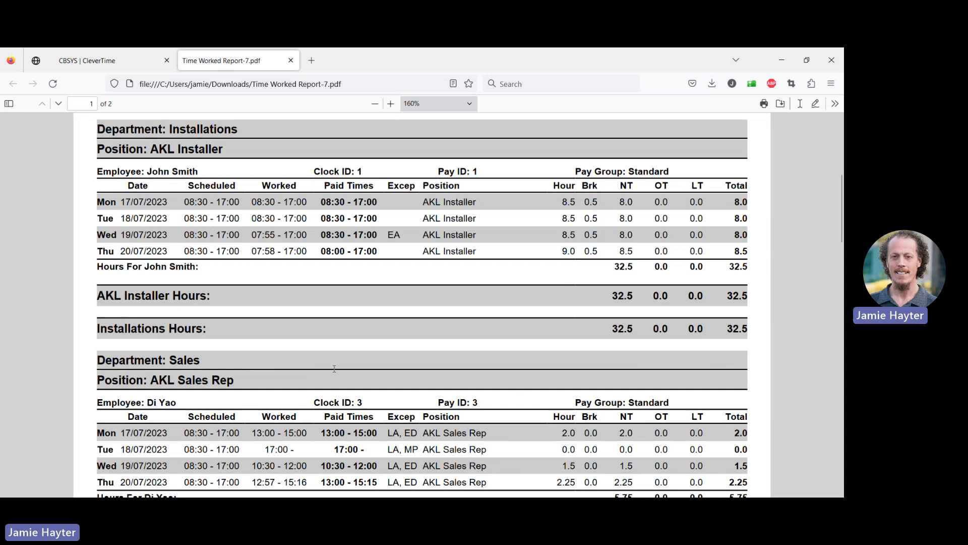
scroll(334, 368, "down", 2)
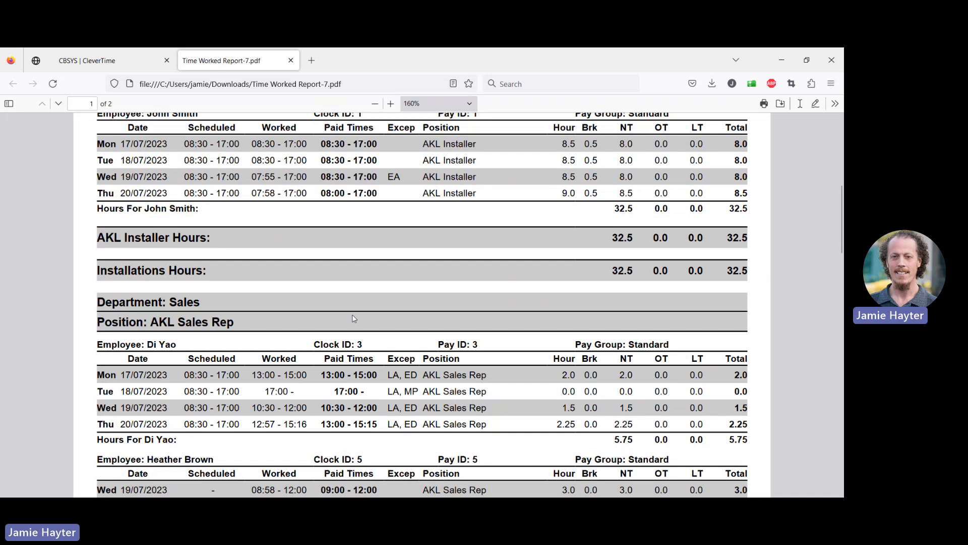
scroll(353, 317, "up", 2)
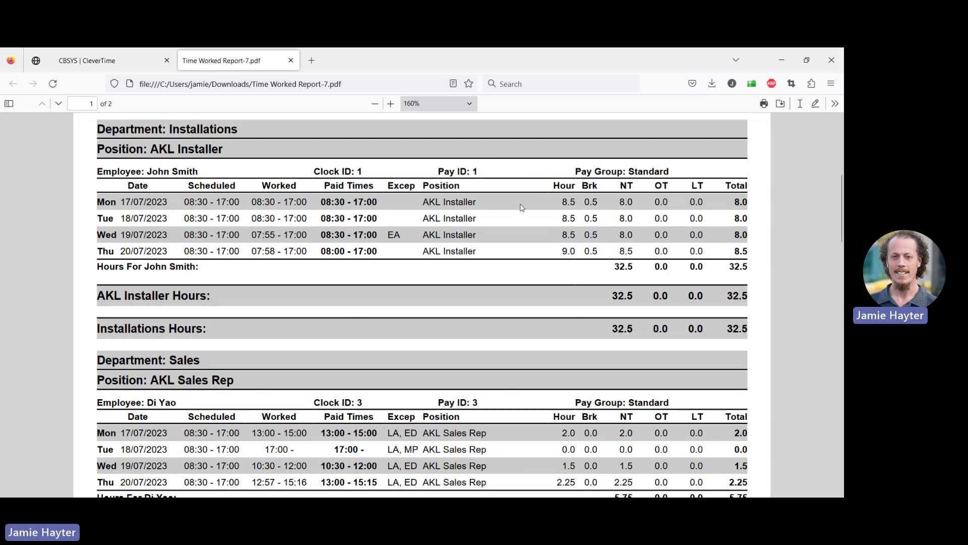
scroll(521, 206, "up", 5)
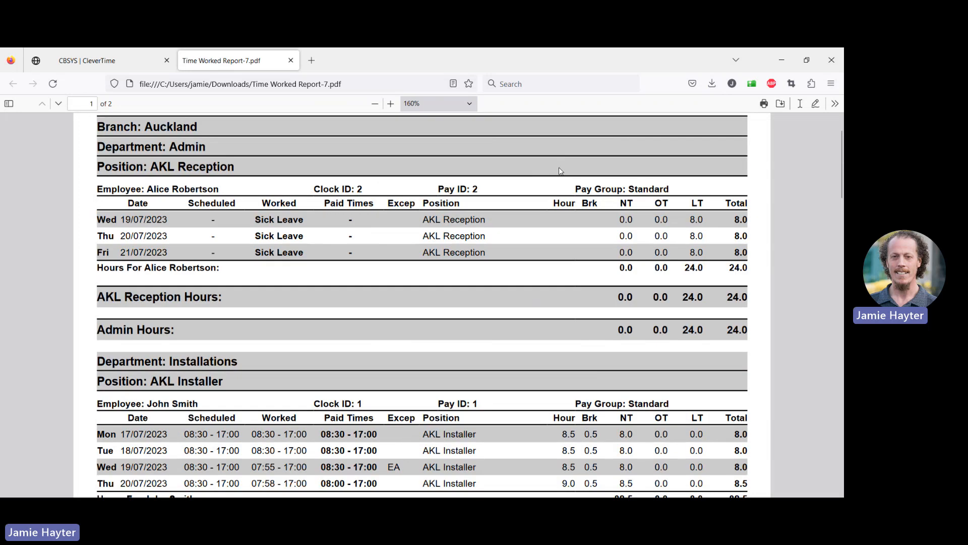
scroll(551, 225, "down", 4)
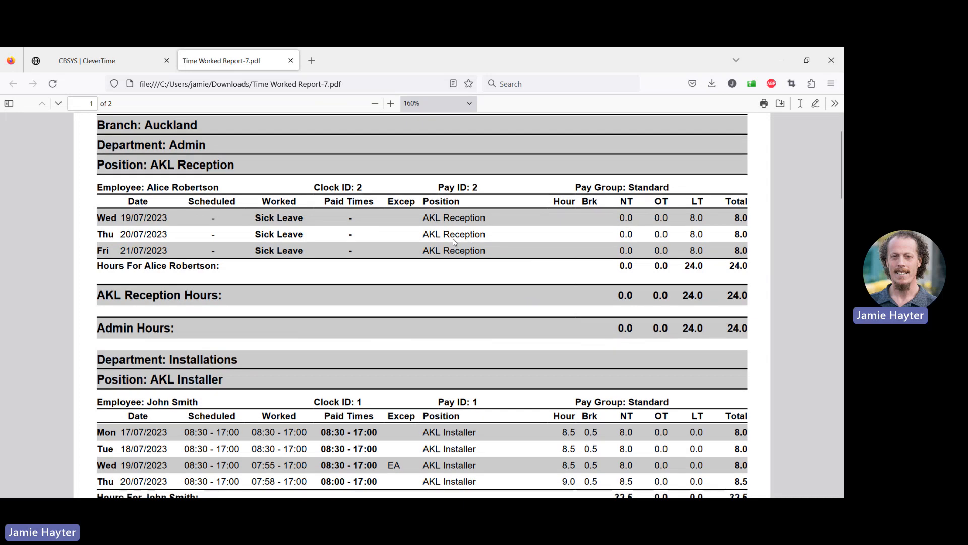
scroll(403, 257, "down", 3)
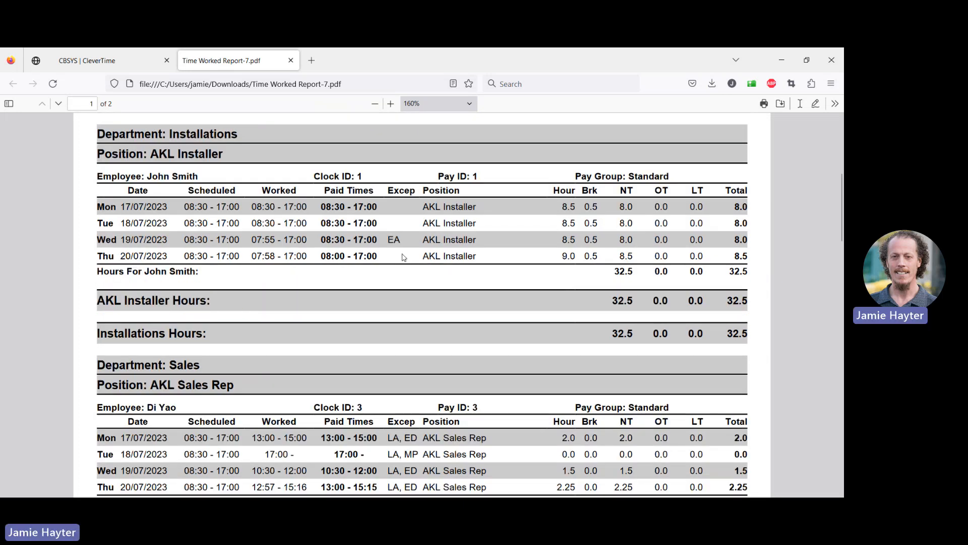
scroll(399, 272, "down", 3)
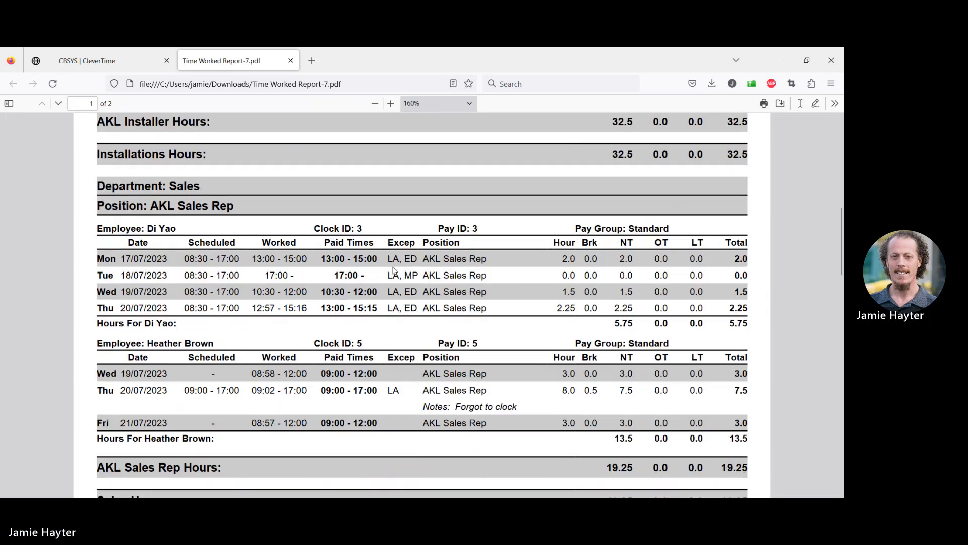
scroll(396, 270, "down", 1)
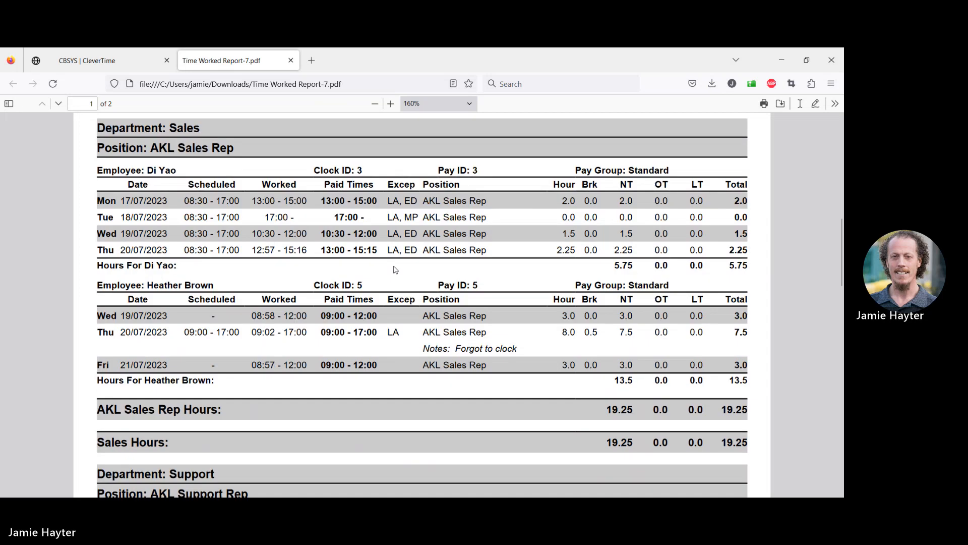
scroll(396, 270, "down", 1)
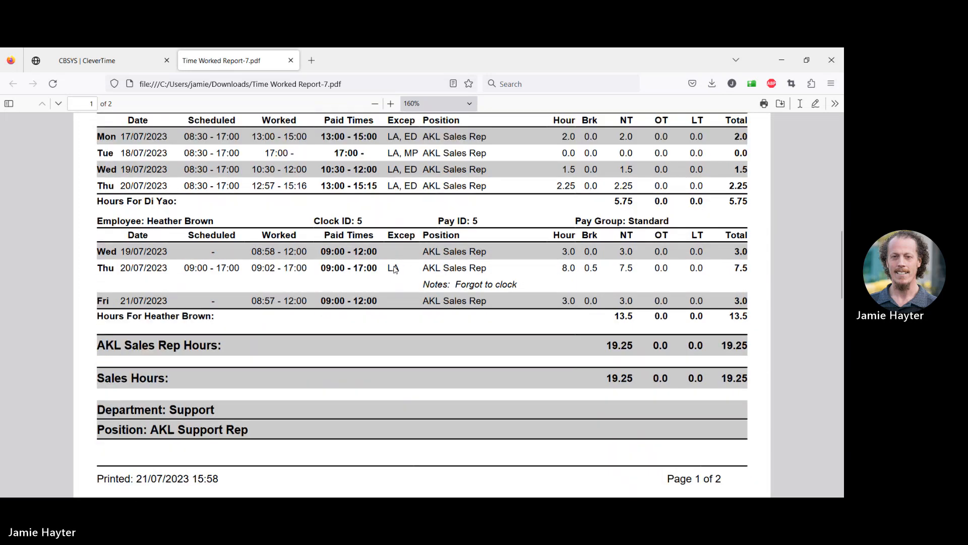
Scroll through the report's Sales and Support department entries and the branch totals on both pages
scroll(395, 270, "down", 1)
scroll(395, 270, "up", 1)
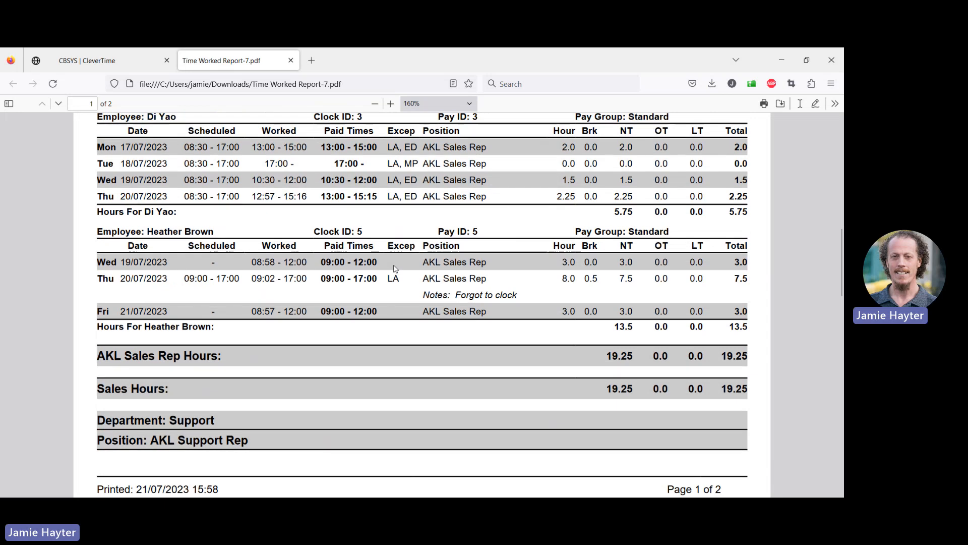
scroll(395, 272, "up", 1)
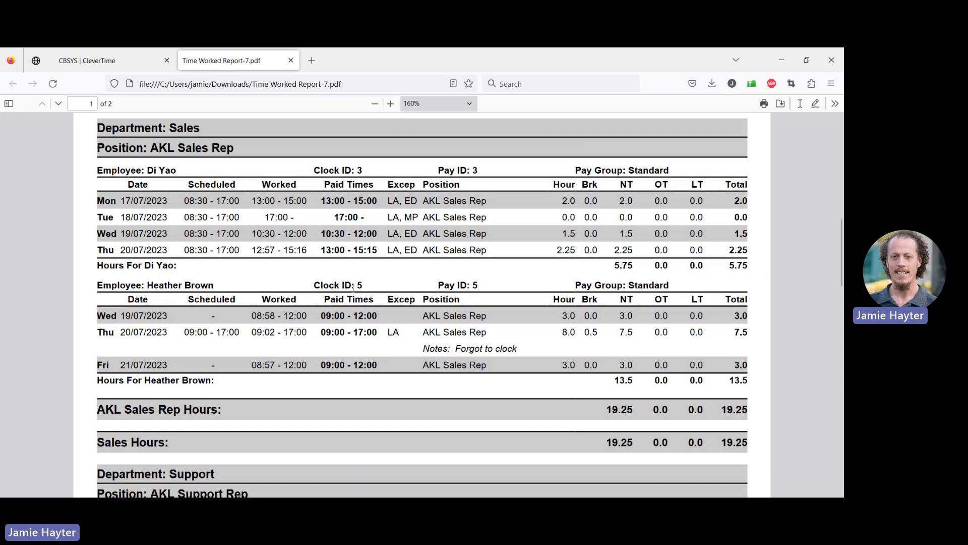
scroll(296, 303, "down", 2)
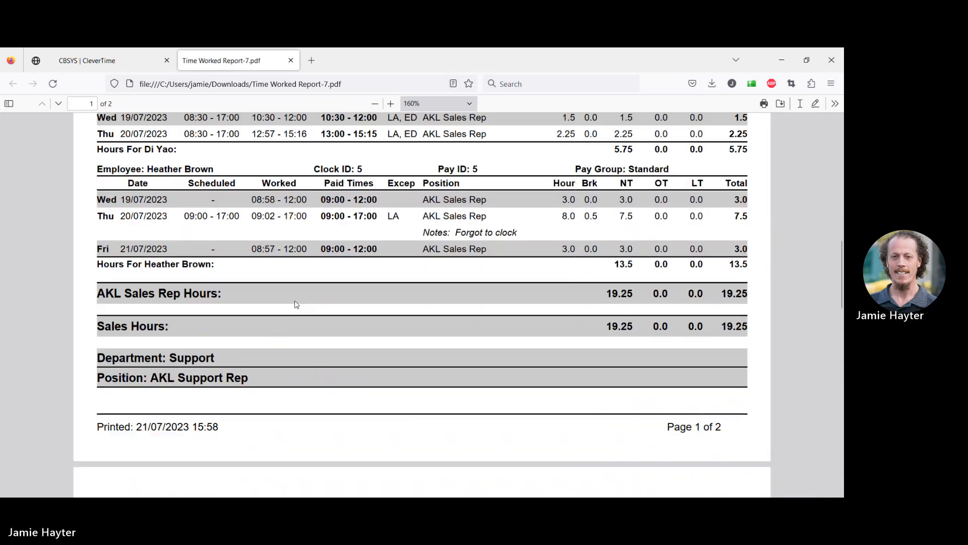
scroll(291, 308, "up", 1)
scroll(288, 307, "down", 6)
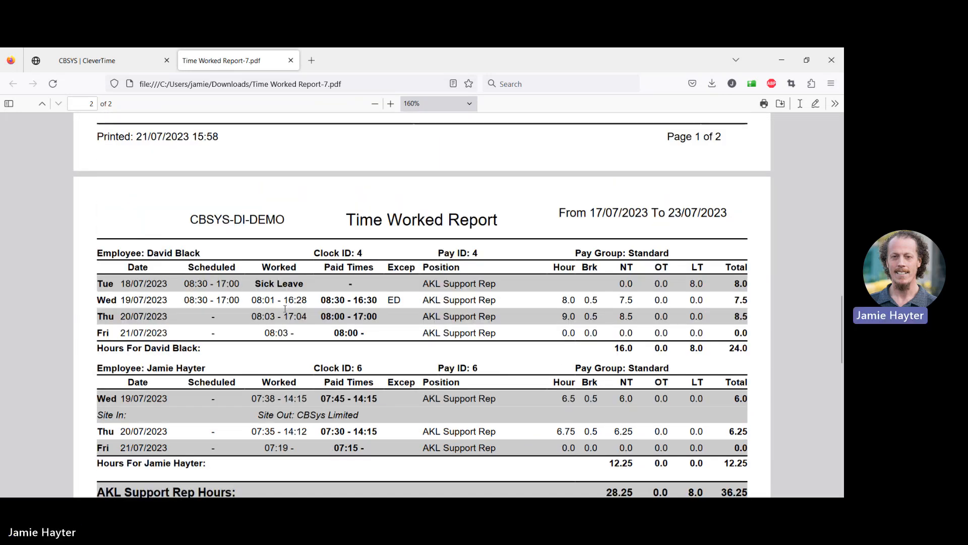
scroll(288, 307, "down", 1)
scroll(290, 305, "down", 1)
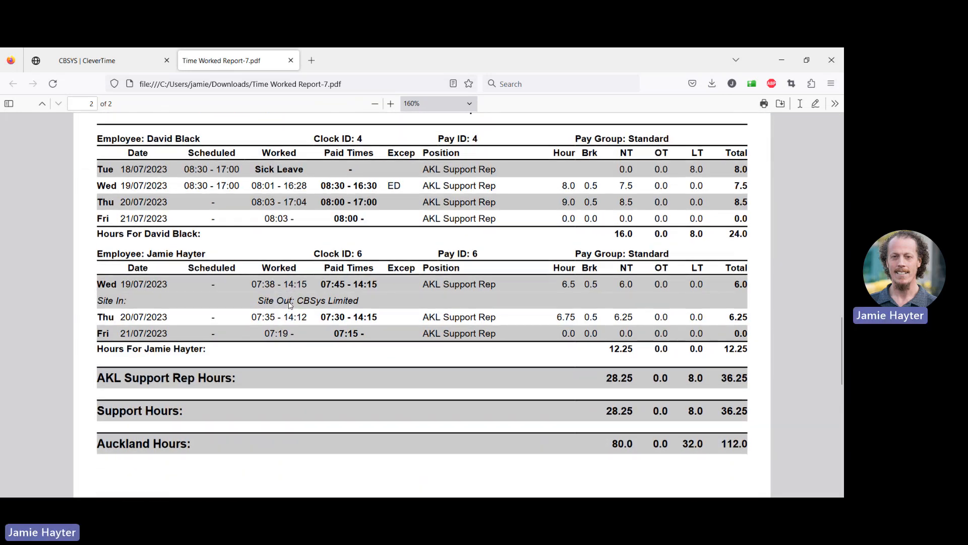
scroll(290, 305, "up", 18)
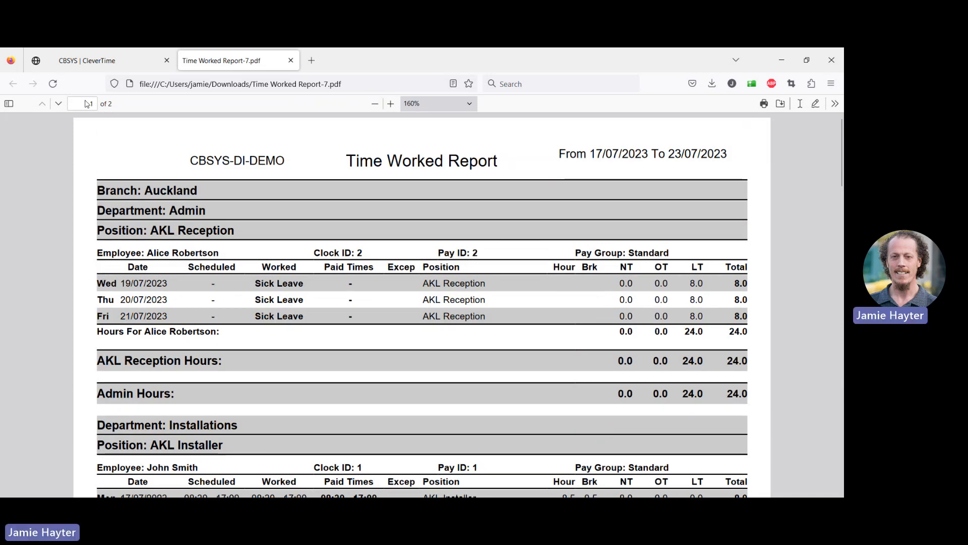
Open the auto send reports list and start a new scheduled Time Worked Report
left_click(85, 60)
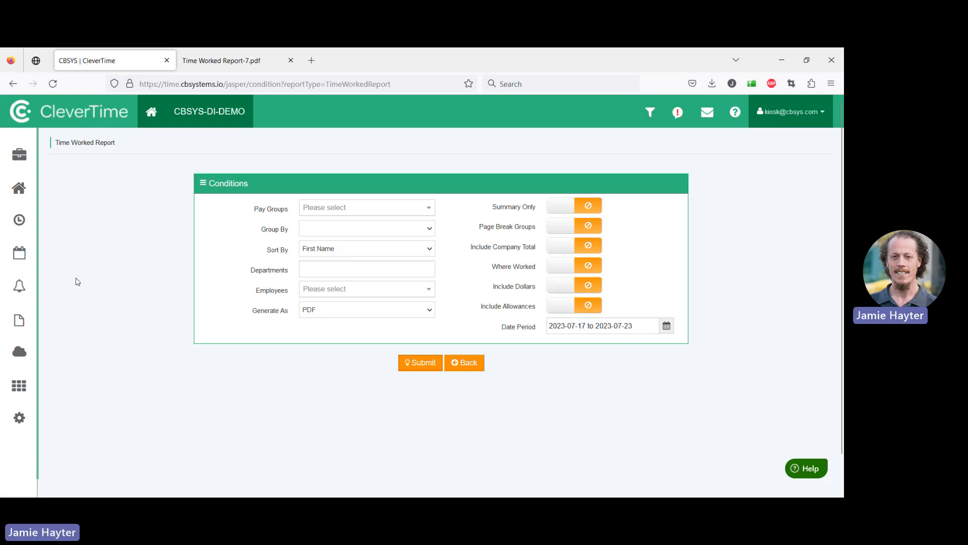
mouse_move(30, 273)
left_click(41, 321)
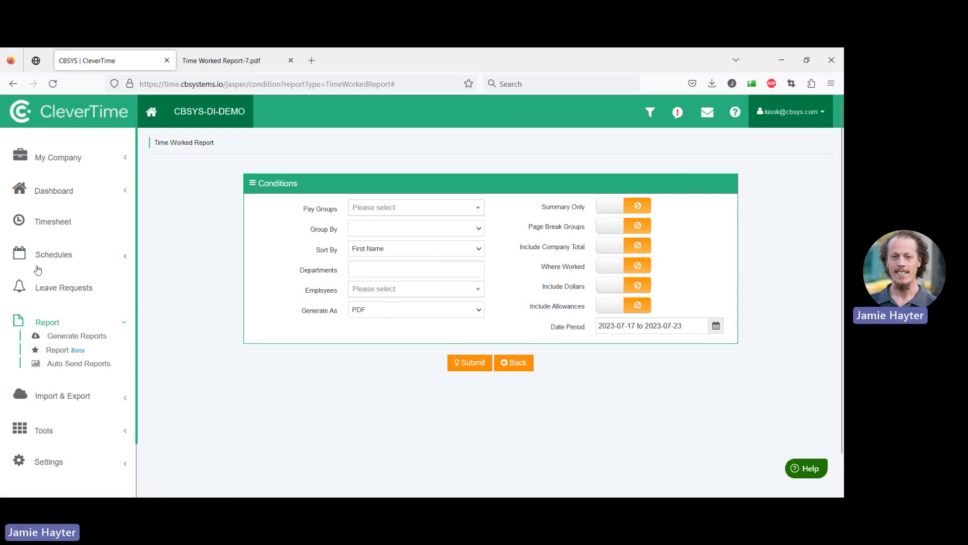
left_click(76, 363)
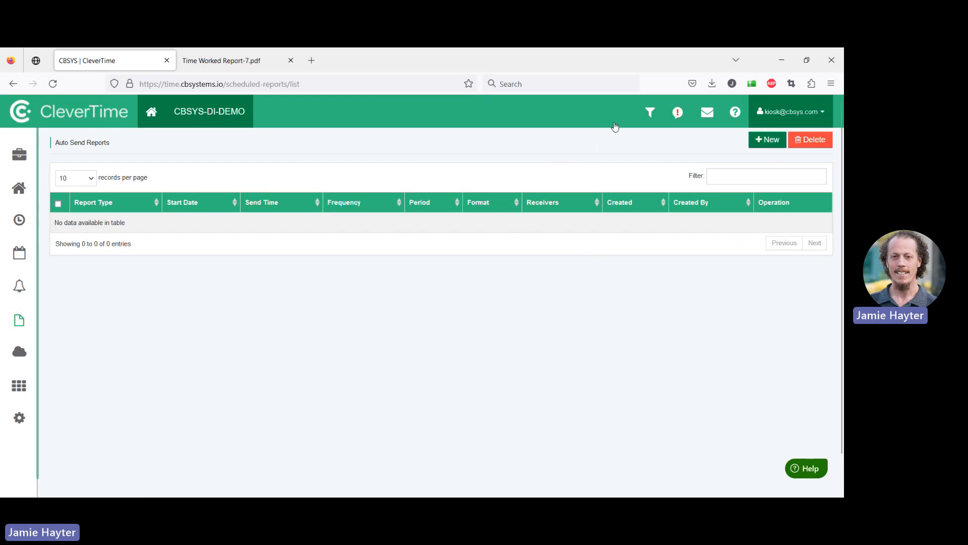
left_click(767, 139)
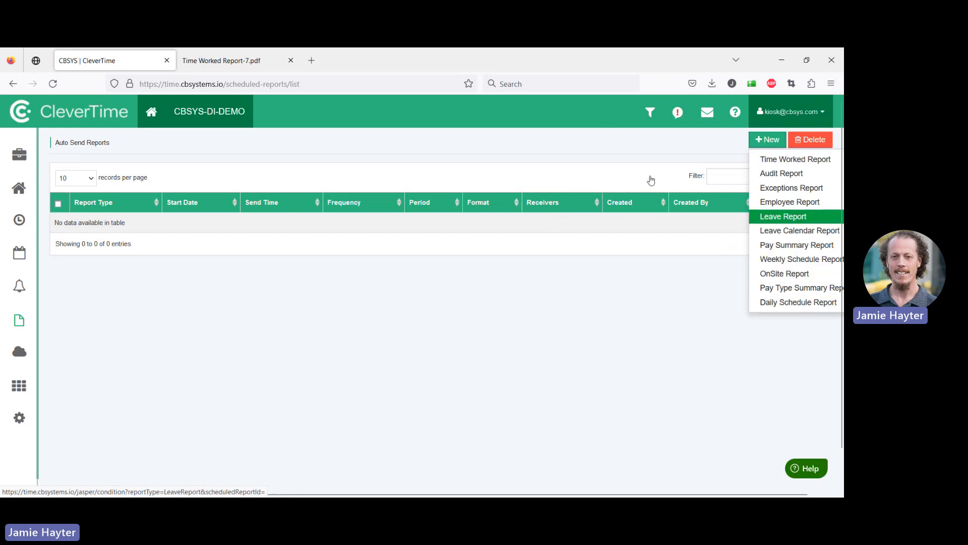
left_click(795, 159)
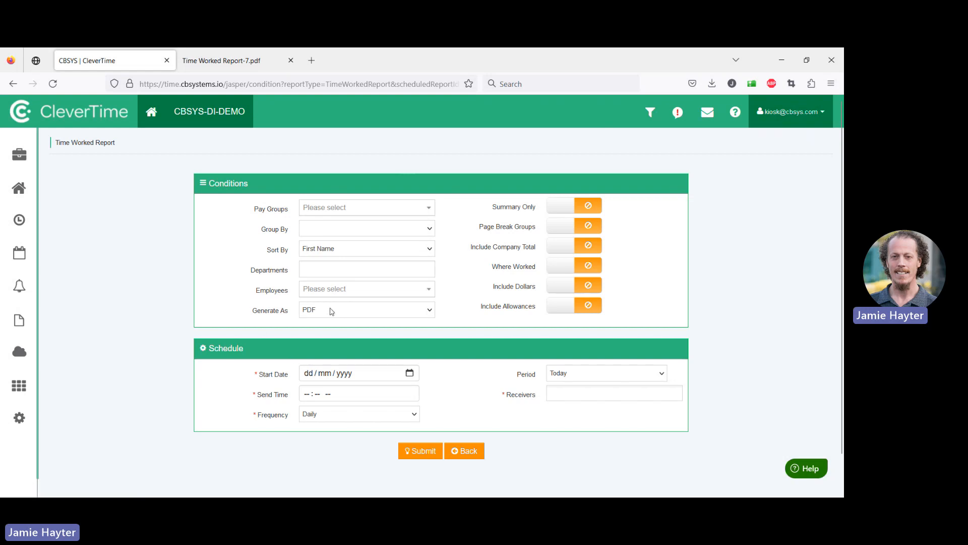
Schedule the report to start 24/07/2023, send at 09:00 am, weekly, covering the previous week
left_click(409, 372)
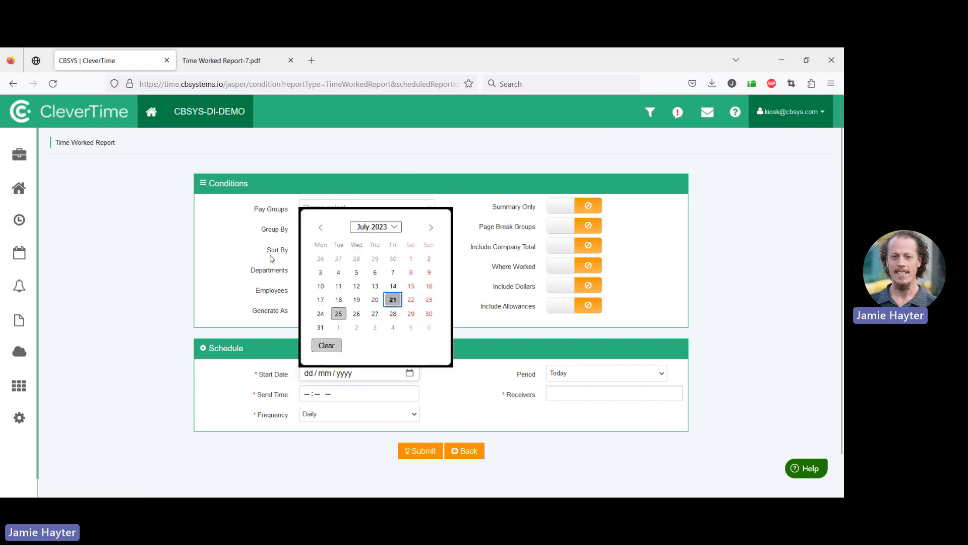
left_click(320, 314)
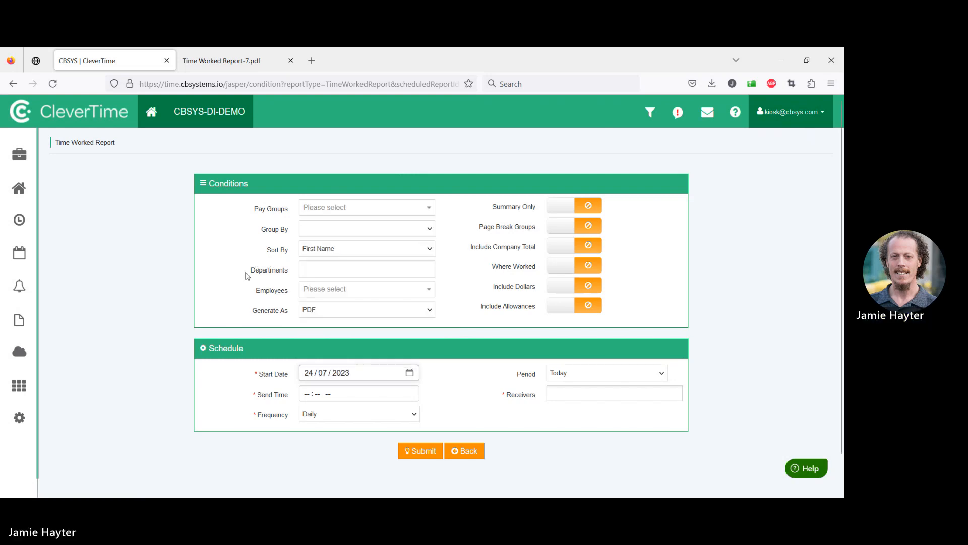
key("Tab")
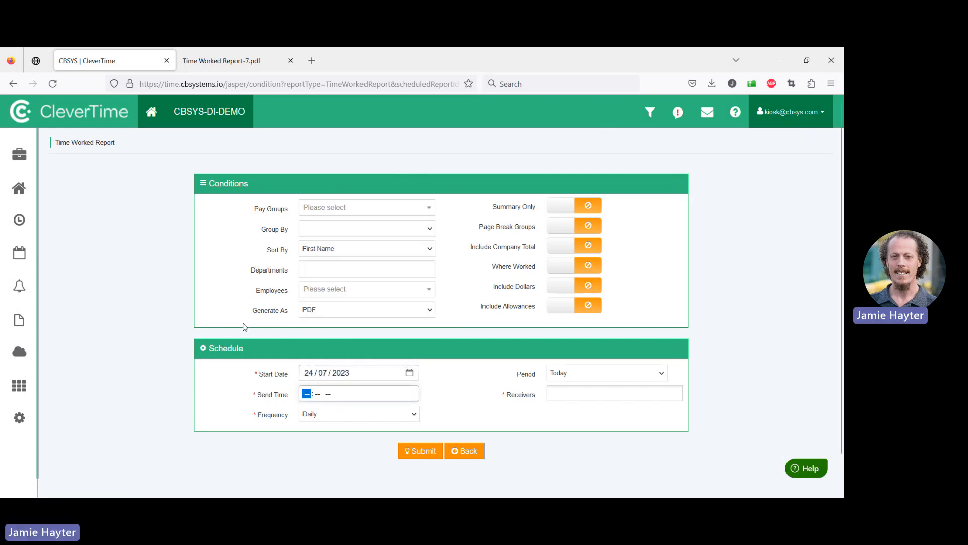
type("090")
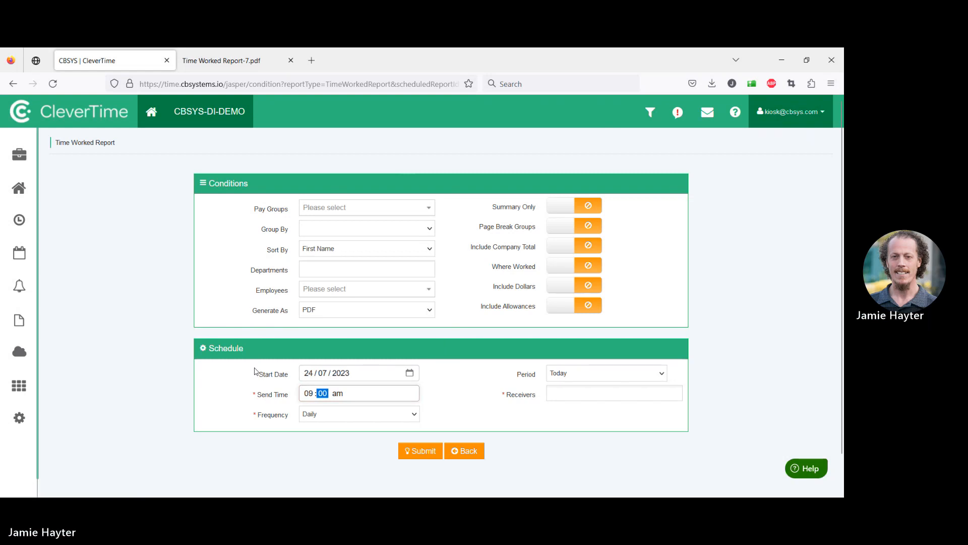
key("Tab")
key("Tab")
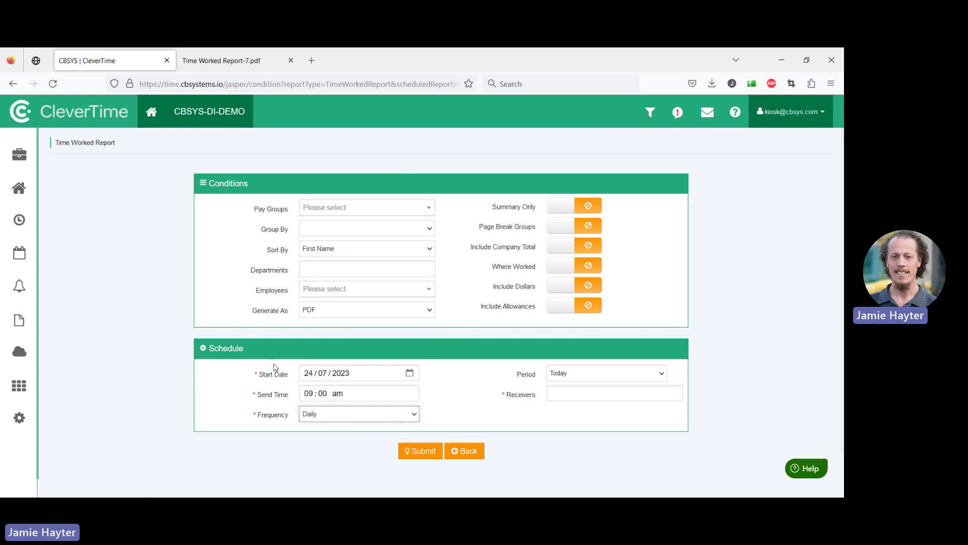
key("Down")
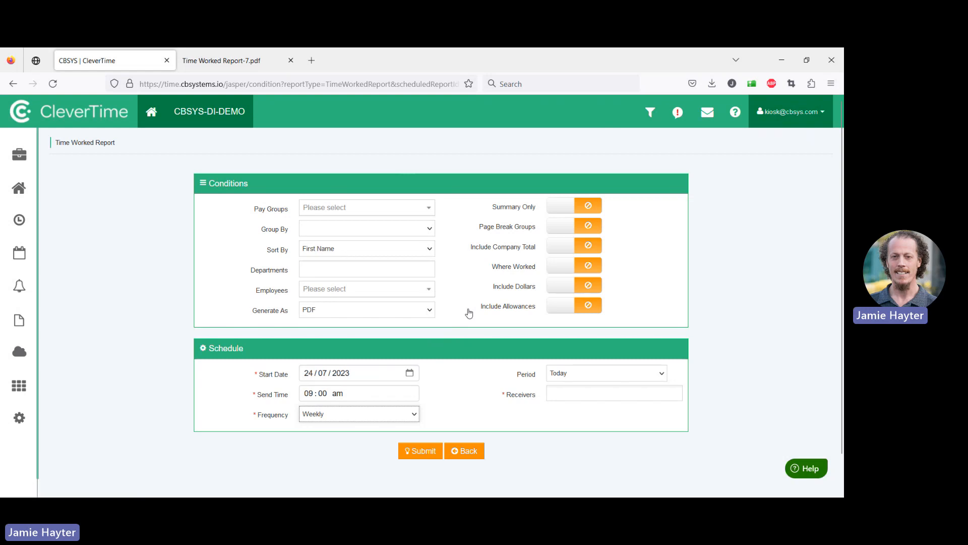
key("Tab")
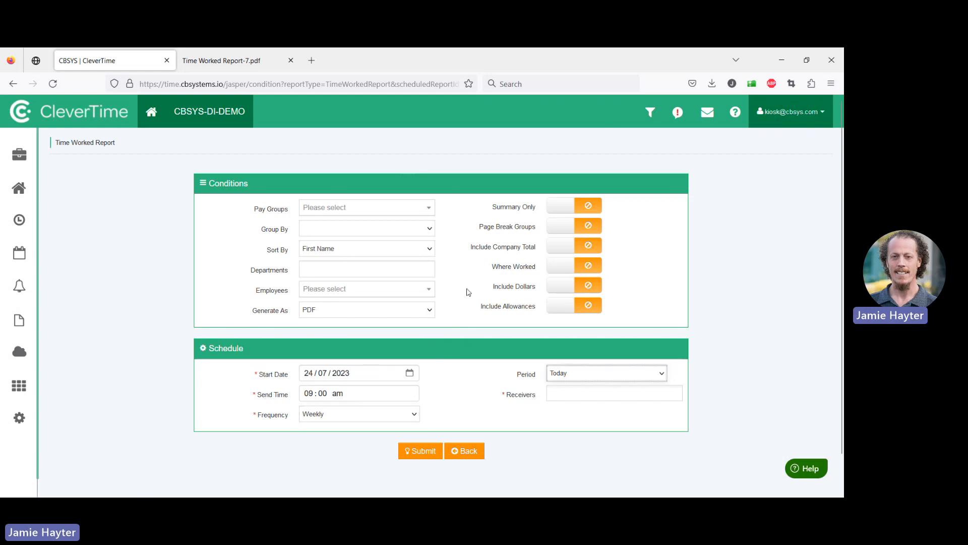
left_click(471, 220)
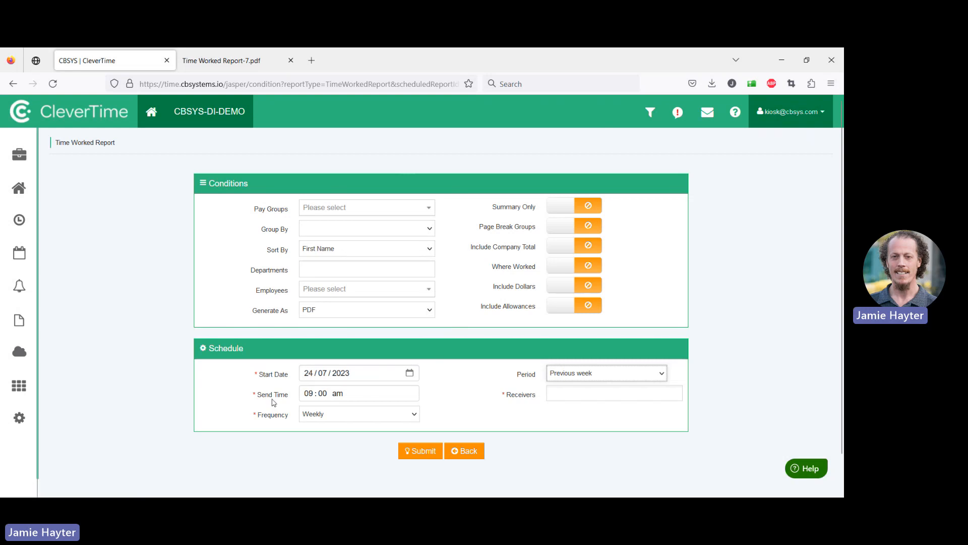
Enter the recipient's e-mail address as the receiver and submit the scheduled report
key("Tab")
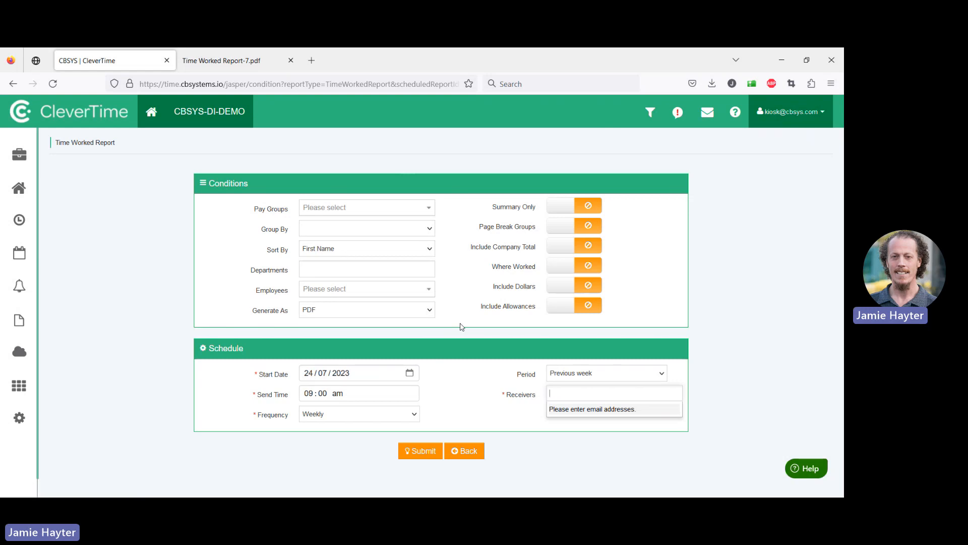
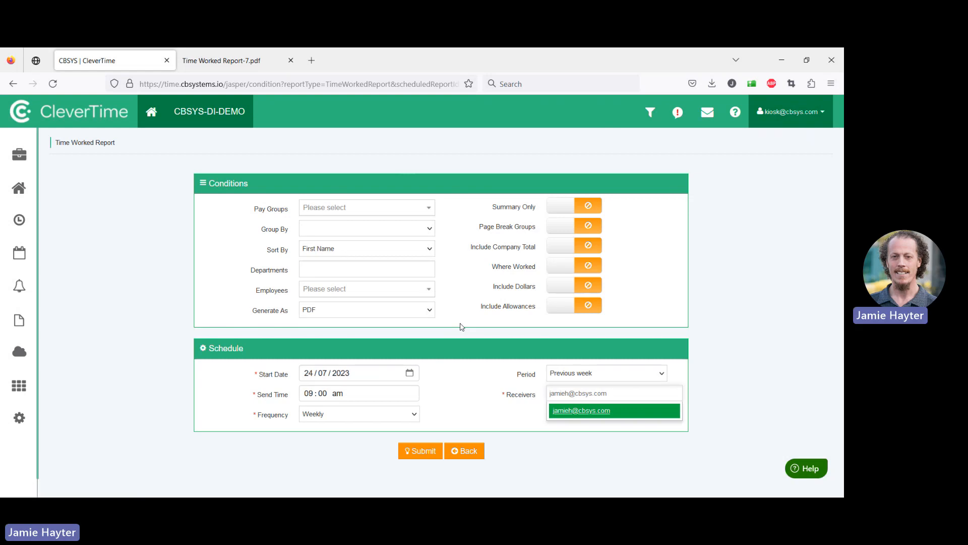
key("Return")
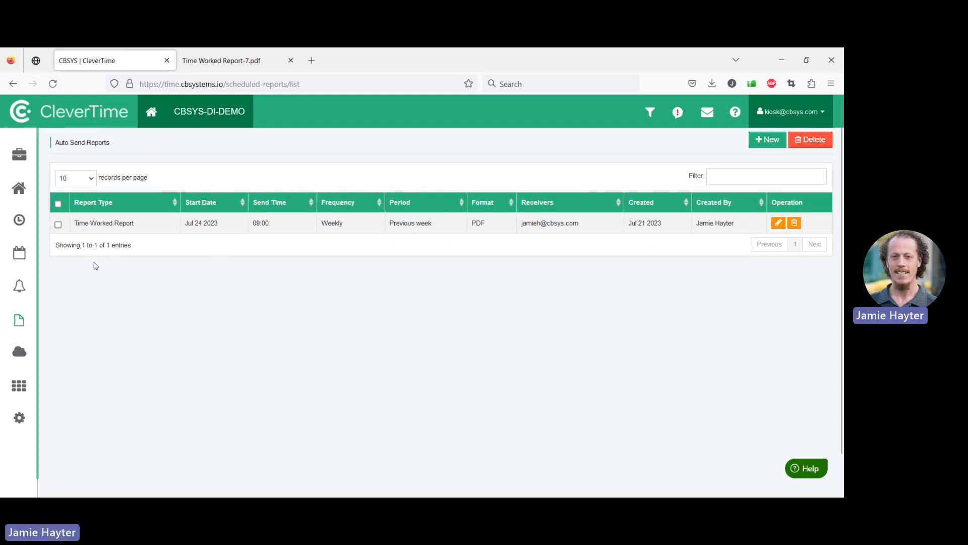
Export the pay period ending 16/07/2023 from Payroll Transfer and return to the dashboard
mouse_move(36, 259)
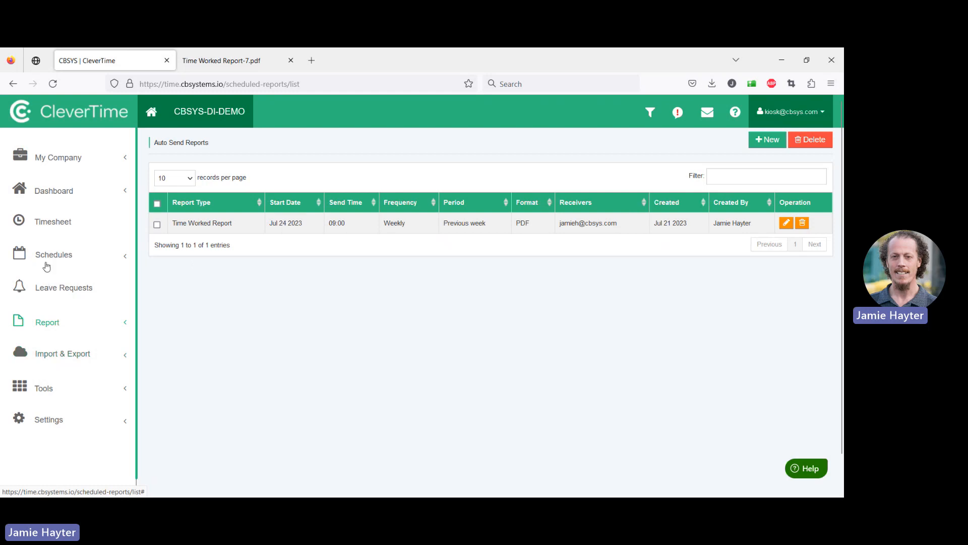
left_click(47, 297)
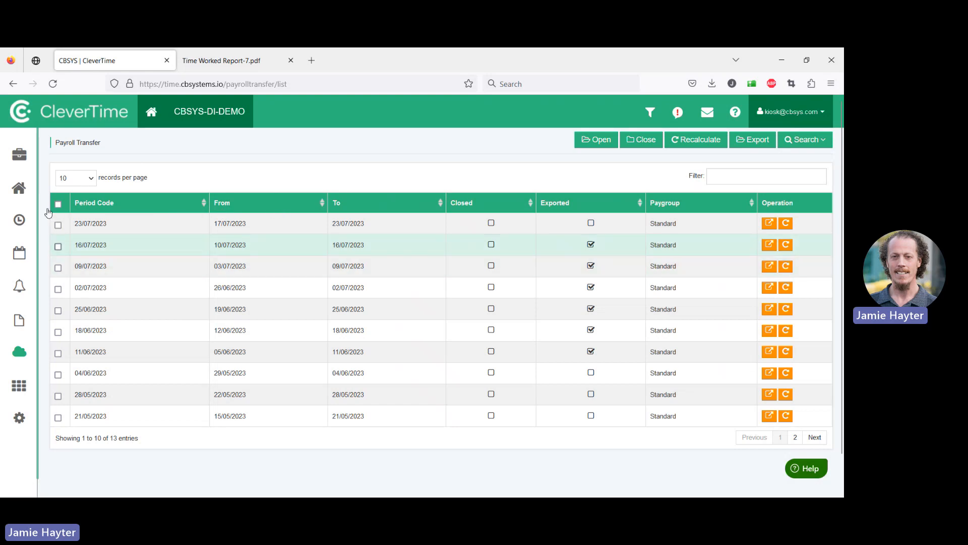
left_click(58, 247)
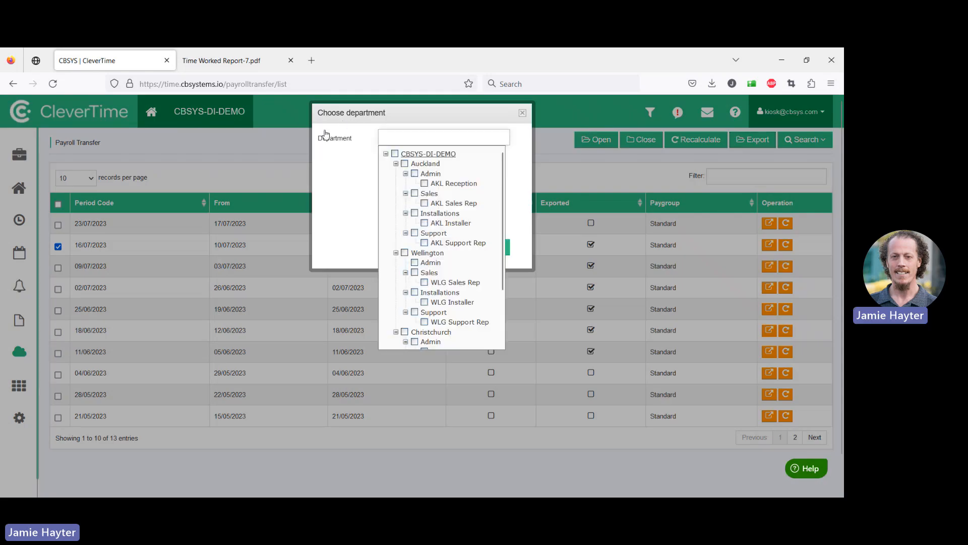
left_click(283, 154)
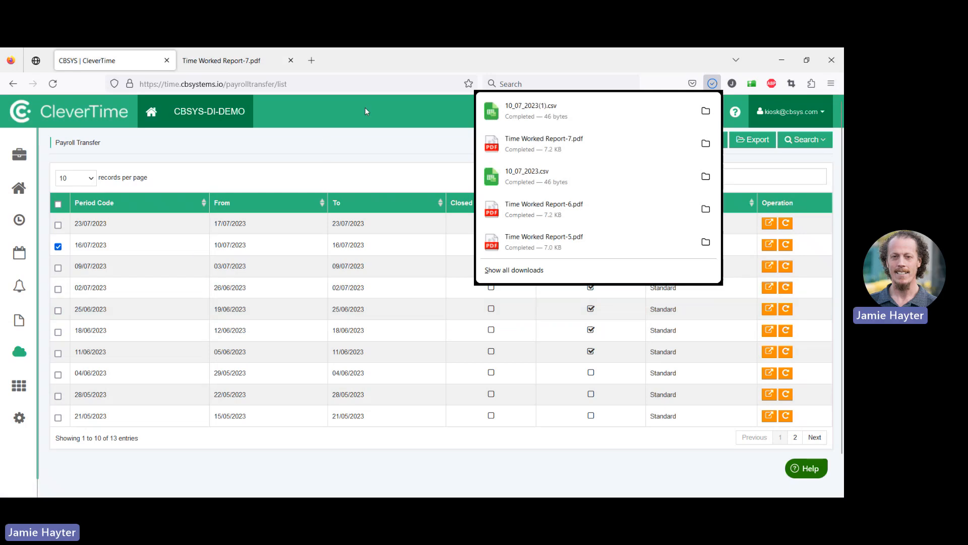
left_click(320, 126)
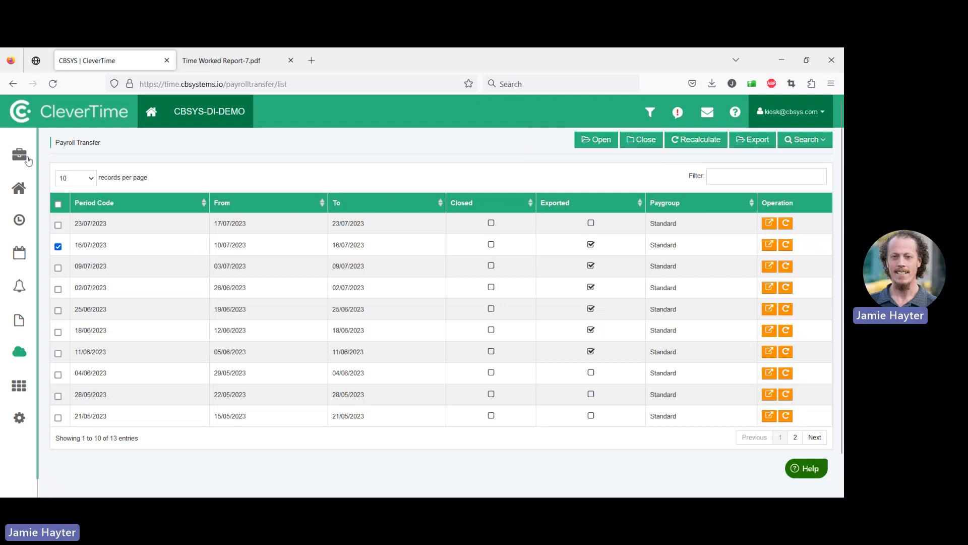
left_click(151, 112)
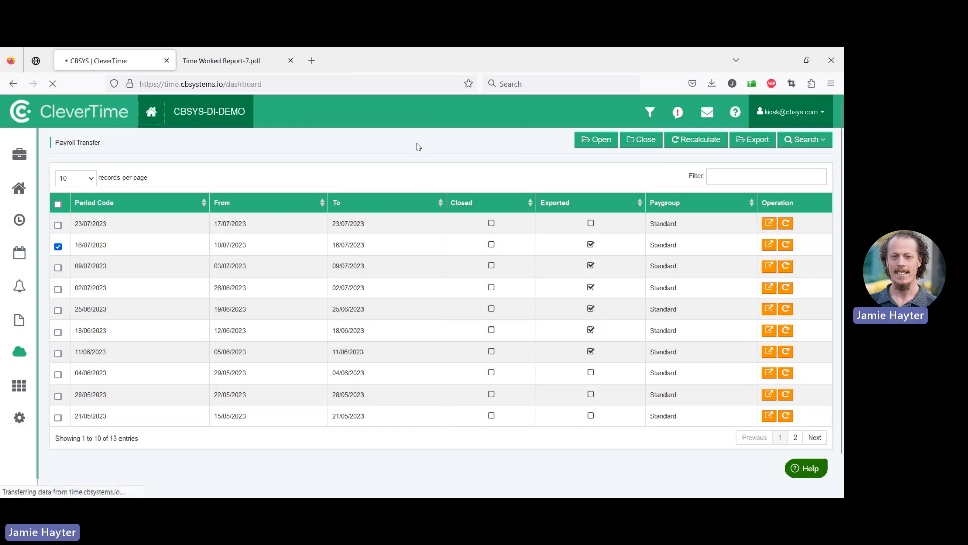